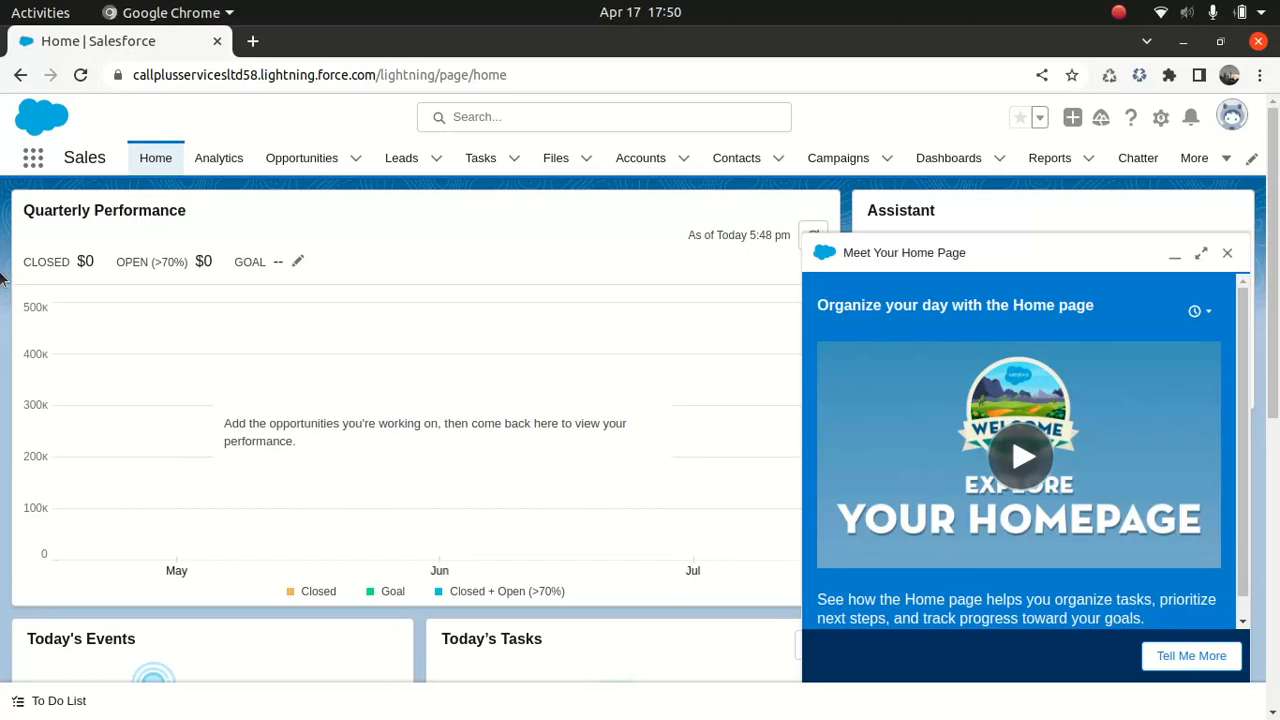
# Find and open the Vehicle Asset Emissions Sources list by searching the app launcher for "vehi"
pyautogui.click(34, 160)
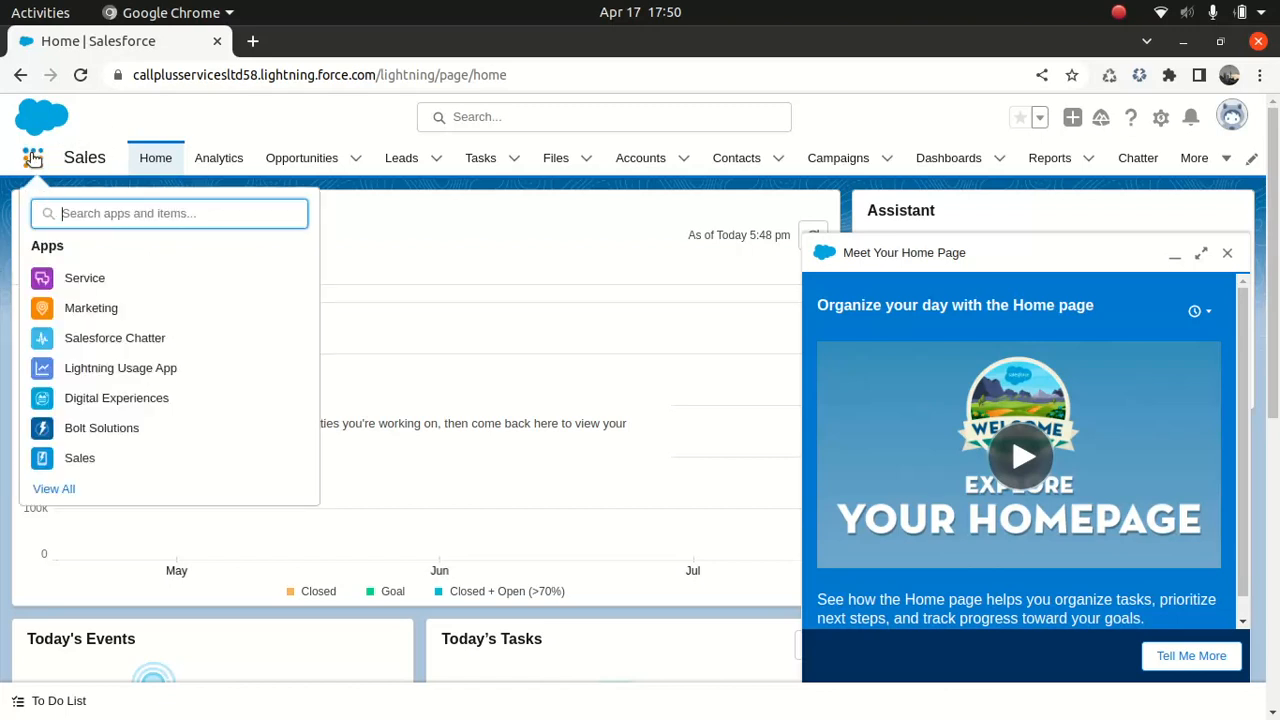
pyautogui.write('vehi')
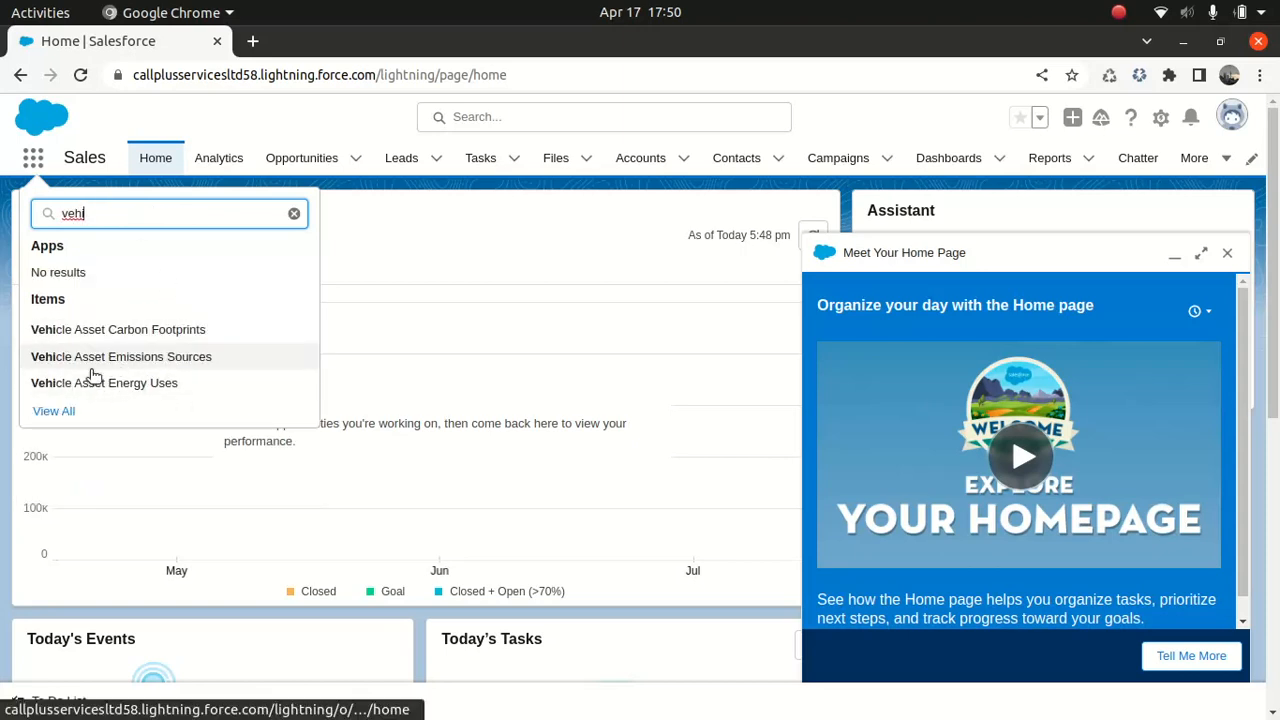
pyautogui.click(150, 356)
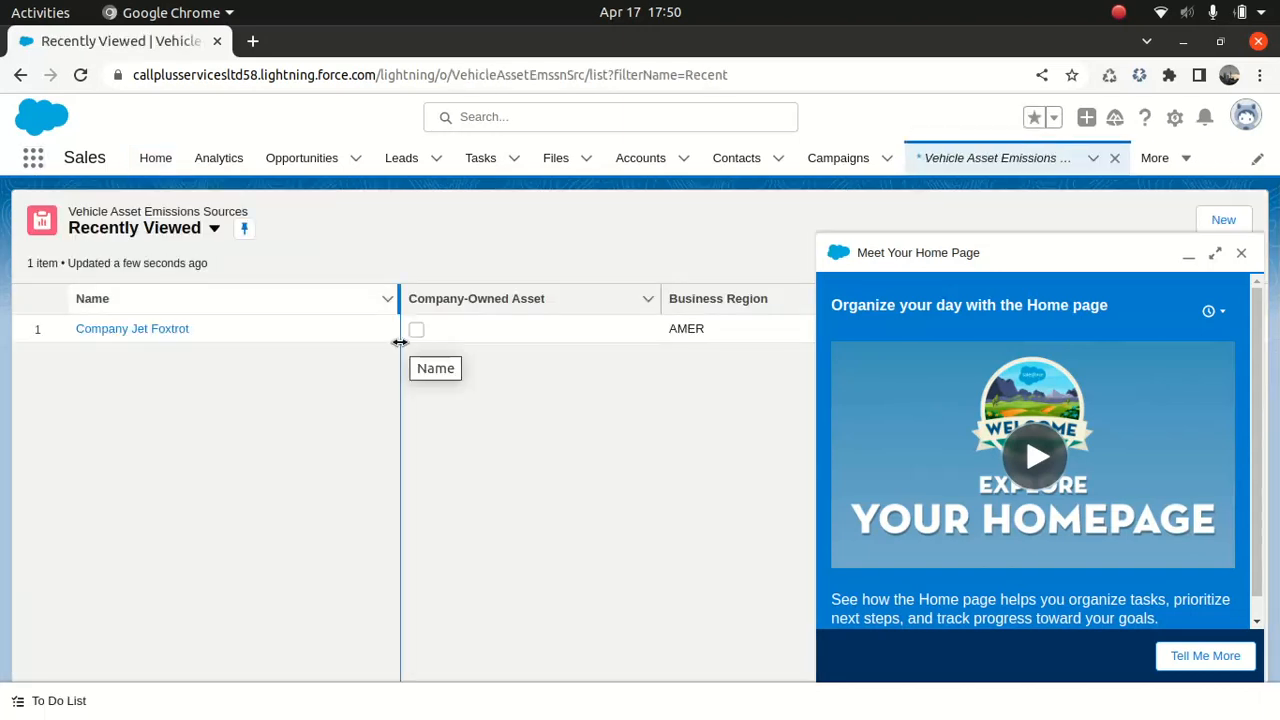
# Close the home page help panel and open the Company Jet Foxtrot emissions source record
pyautogui.click(1241, 254)
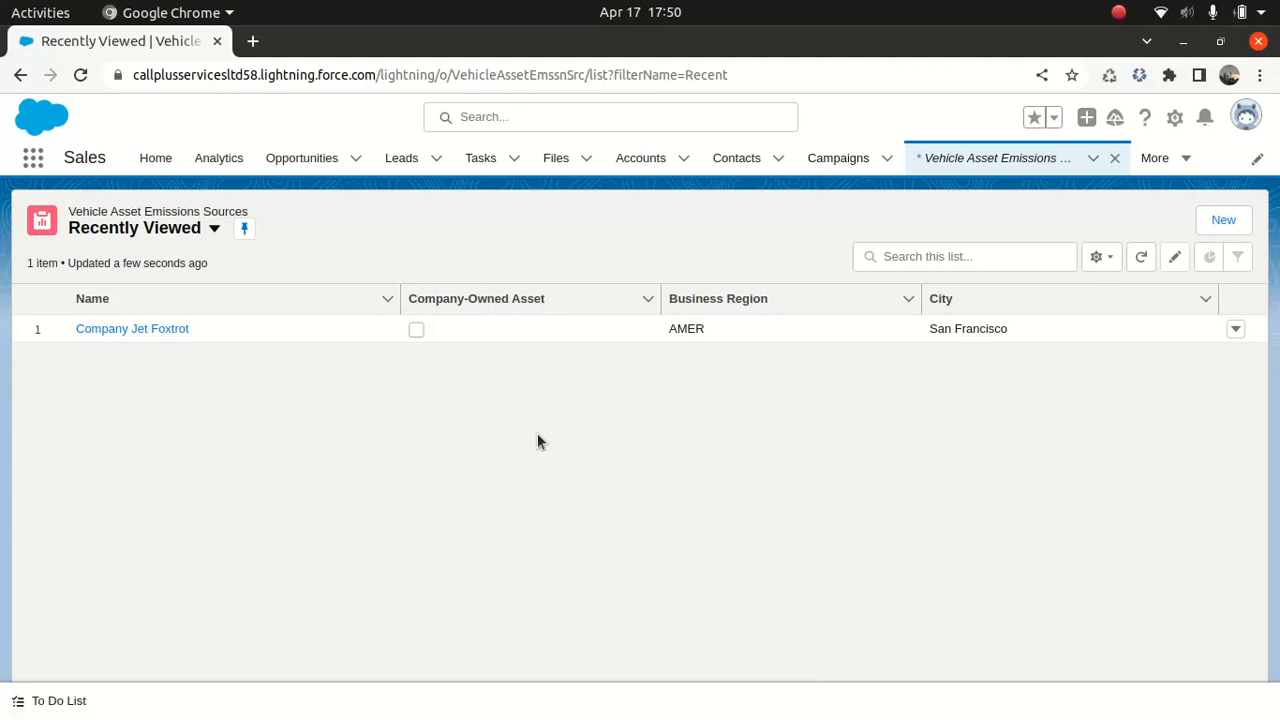
pyautogui.click(167, 333)
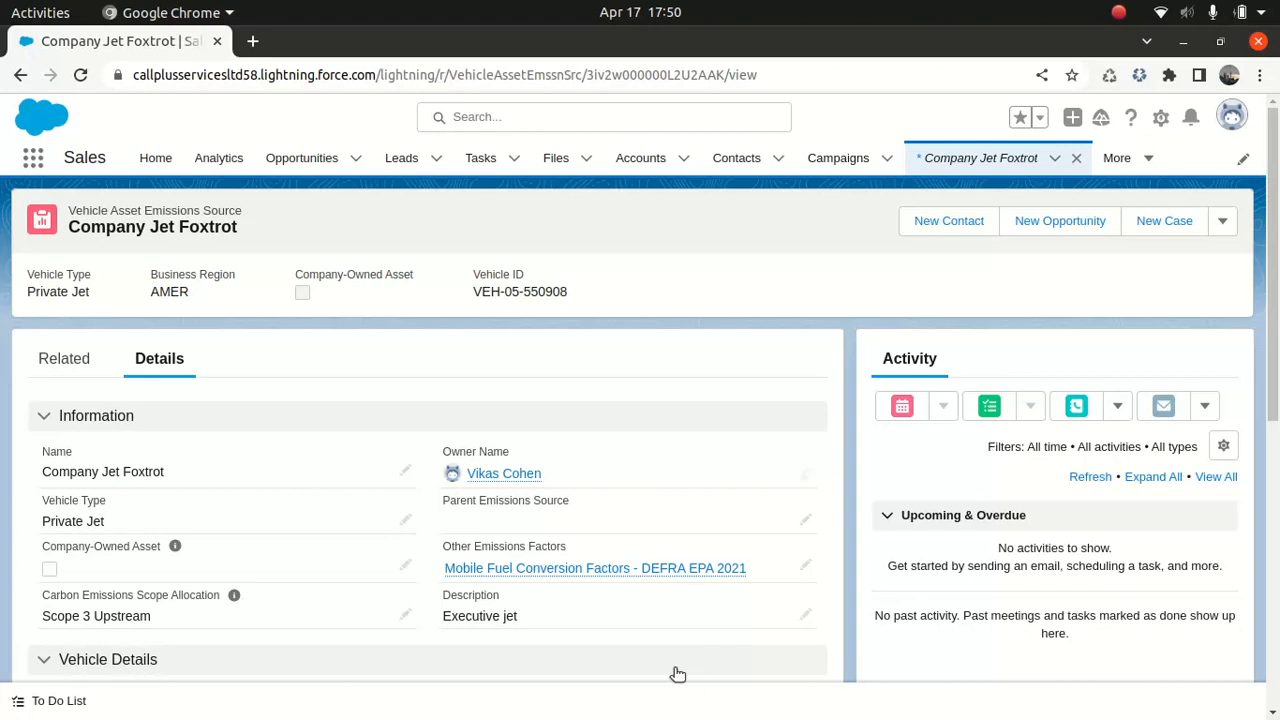
# Open the record for editing and review the Vehicle Type and Carbon Emissions Scope Allocation options
pyautogui.scroll(-3, 1247, 365)
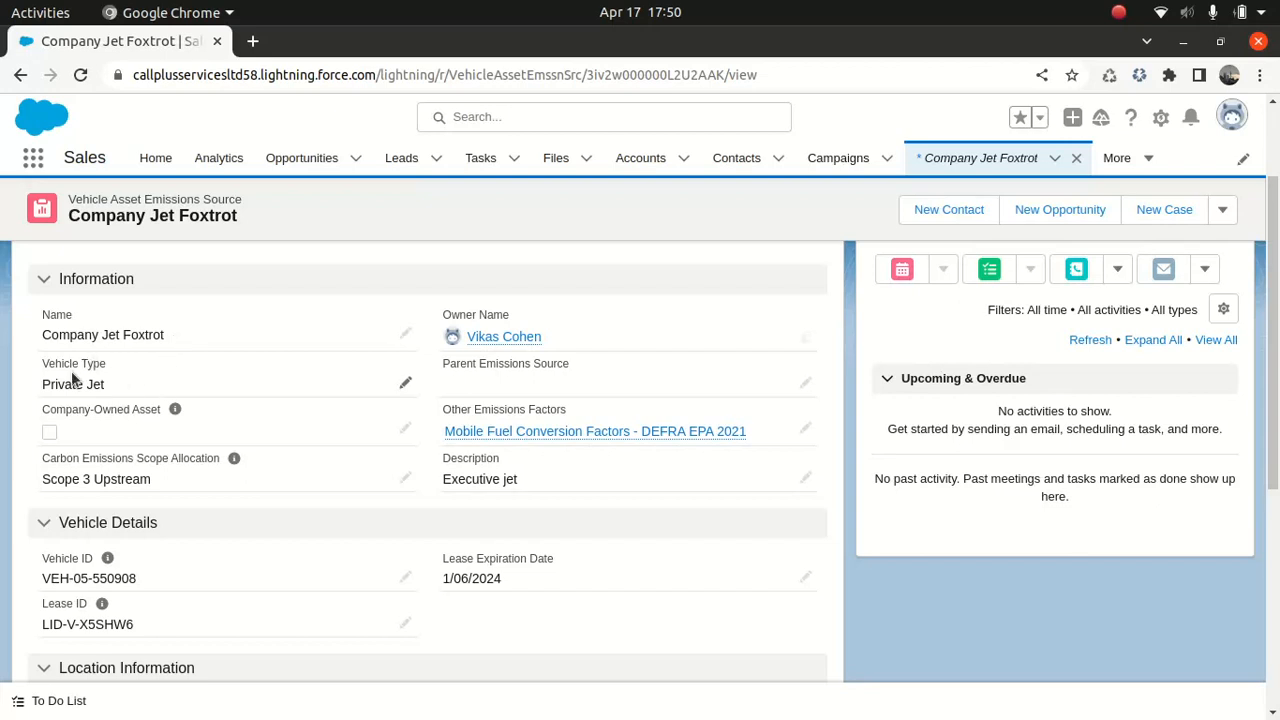
pyautogui.click(408, 382)
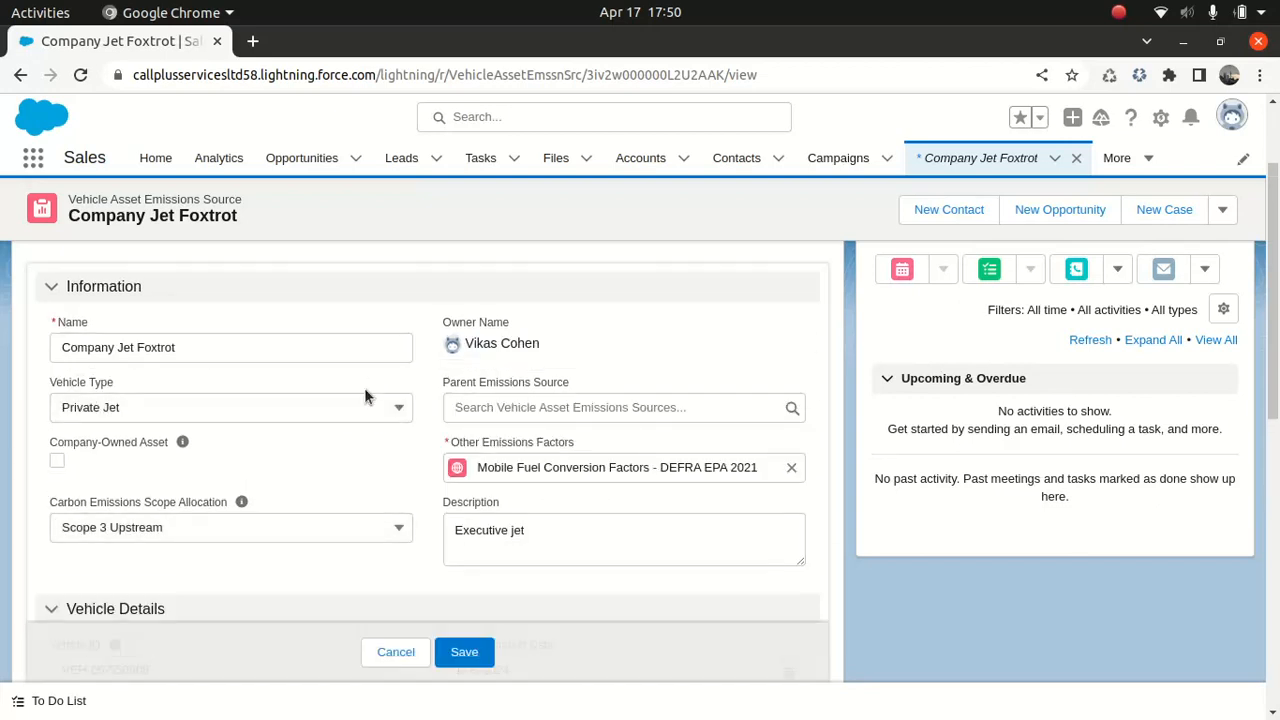
pyautogui.click(308, 411)
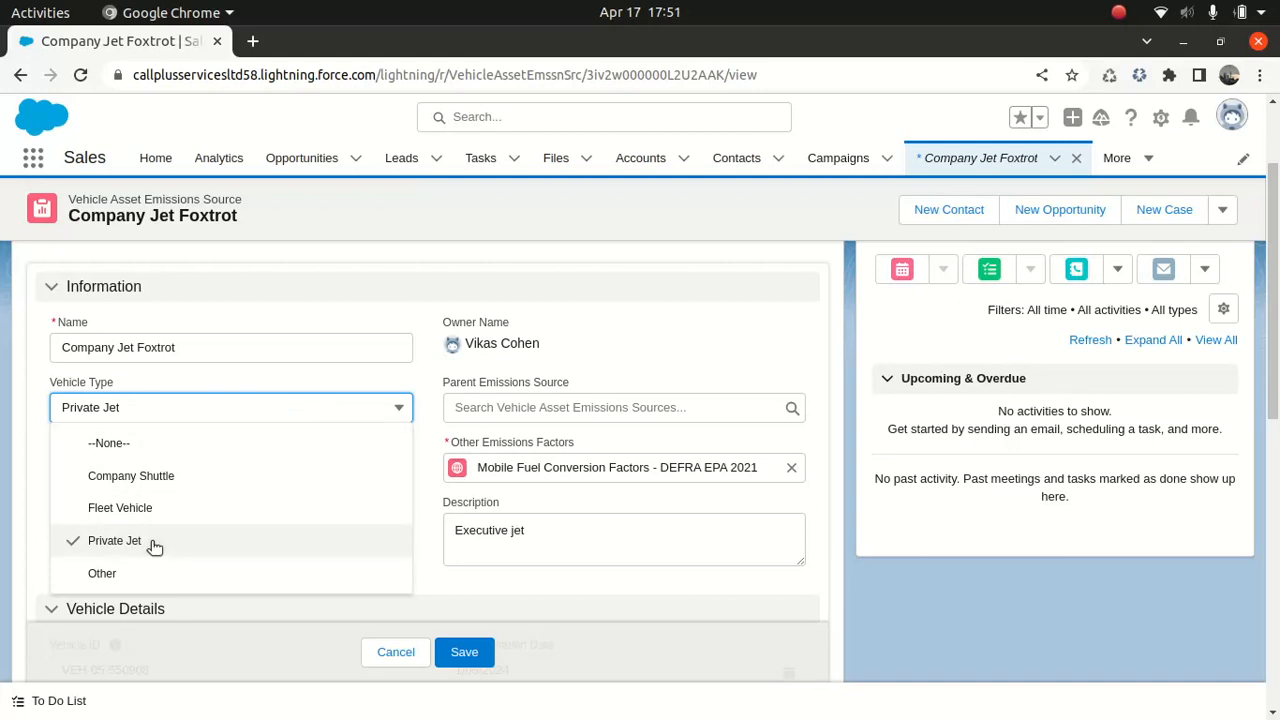
pyautogui.click(416, 317)
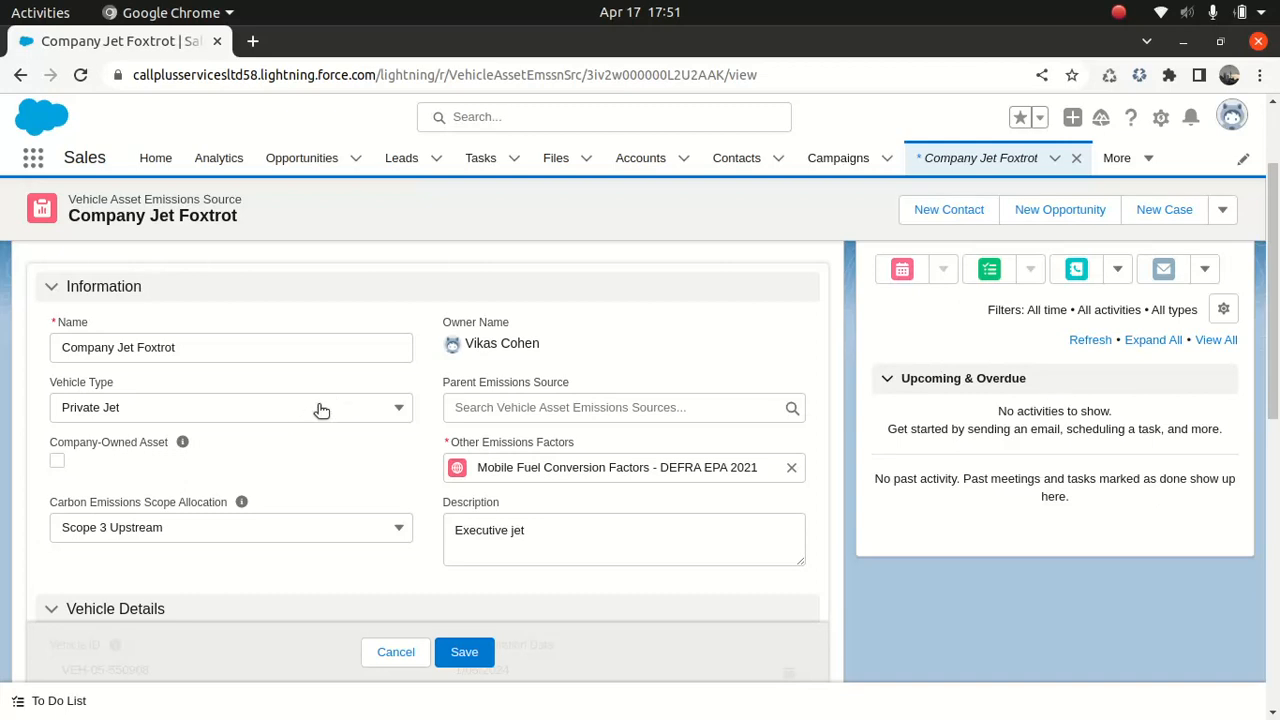
pyautogui.scroll(-2, 1130, 340)
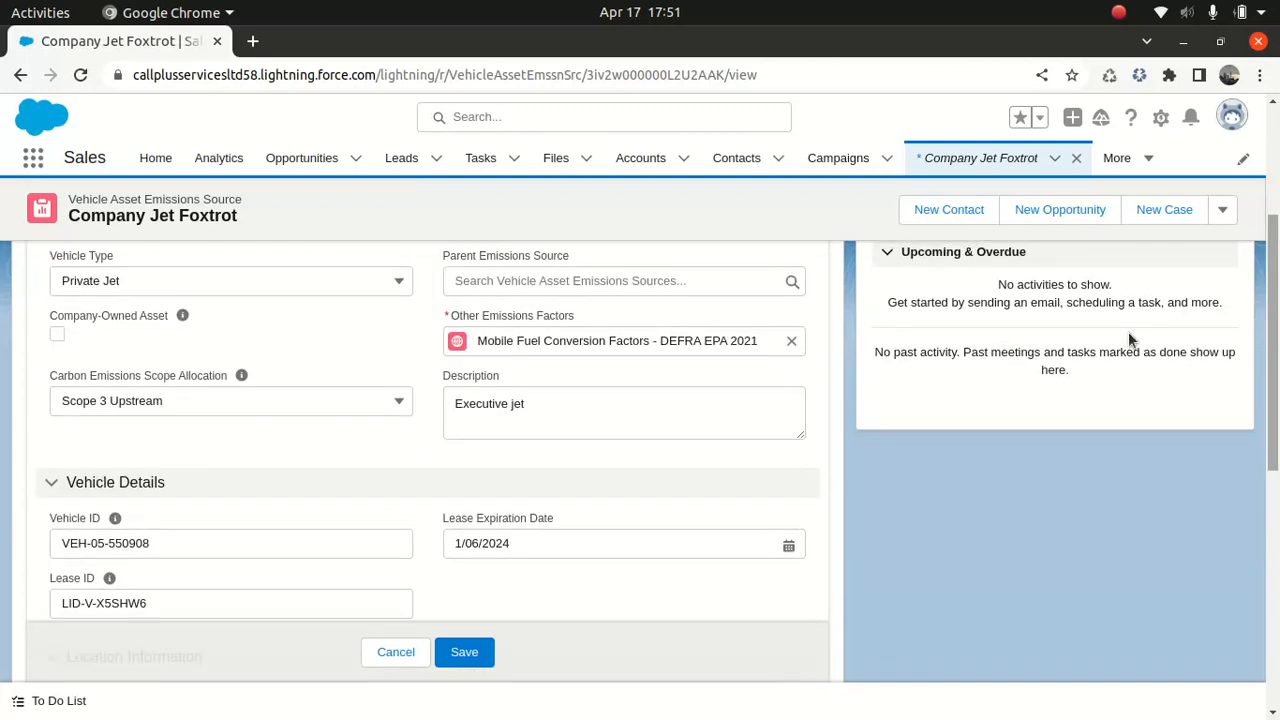
pyautogui.click(196, 401)
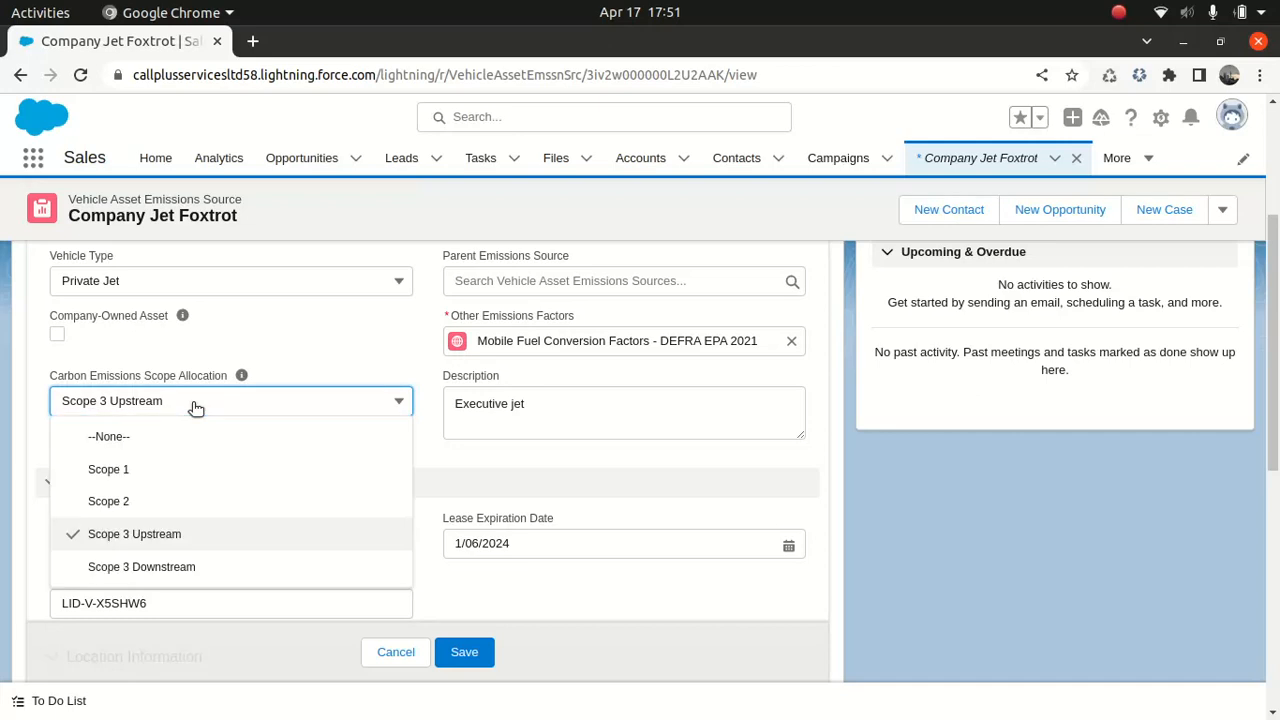
pyautogui.click(408, 362)
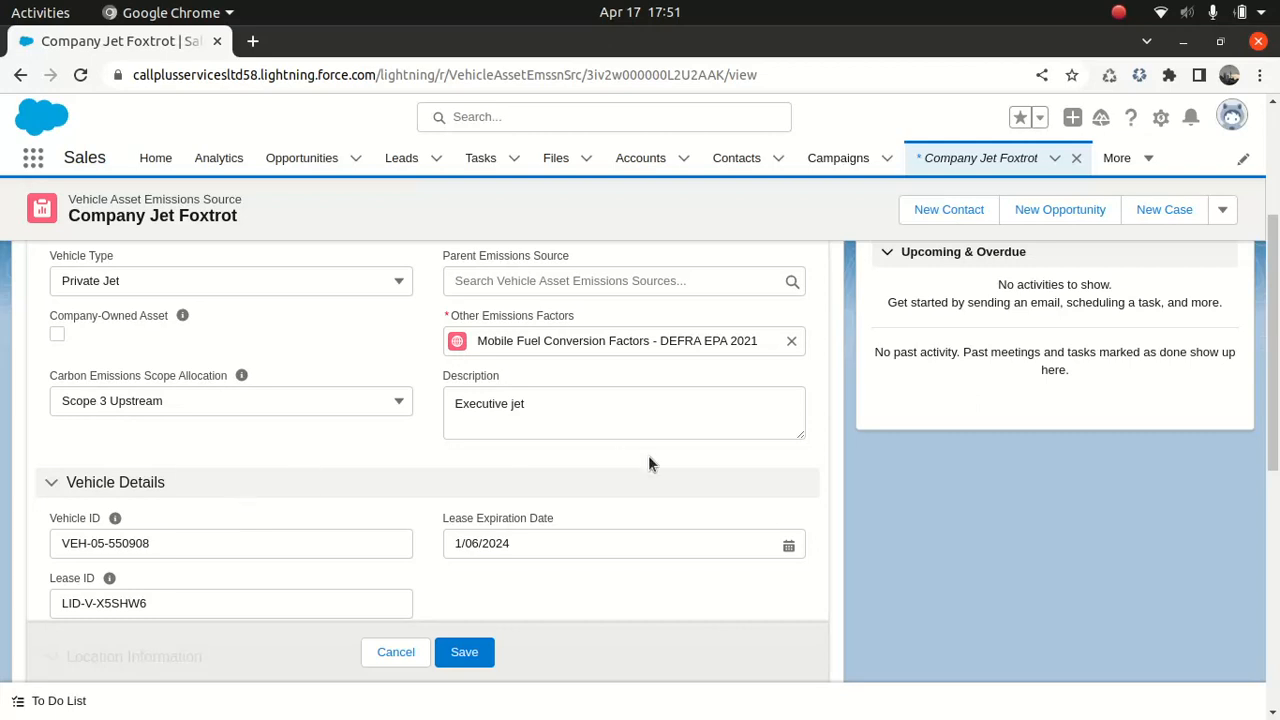
# Review the Vehicle Details and Location Information fields in the edit form
pyautogui.scroll(-3, 1167, 374)
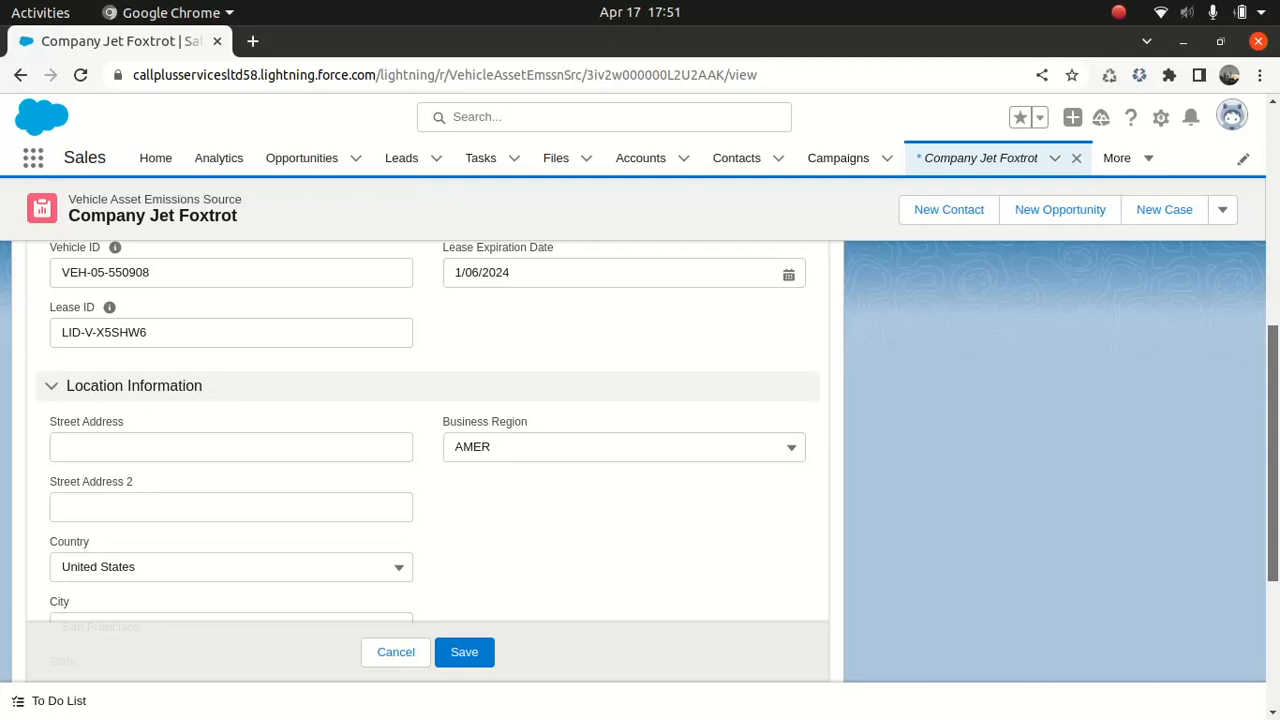
pyautogui.scroll(1, 1246, 552)
pyautogui.scroll(-5, 1246, 552)
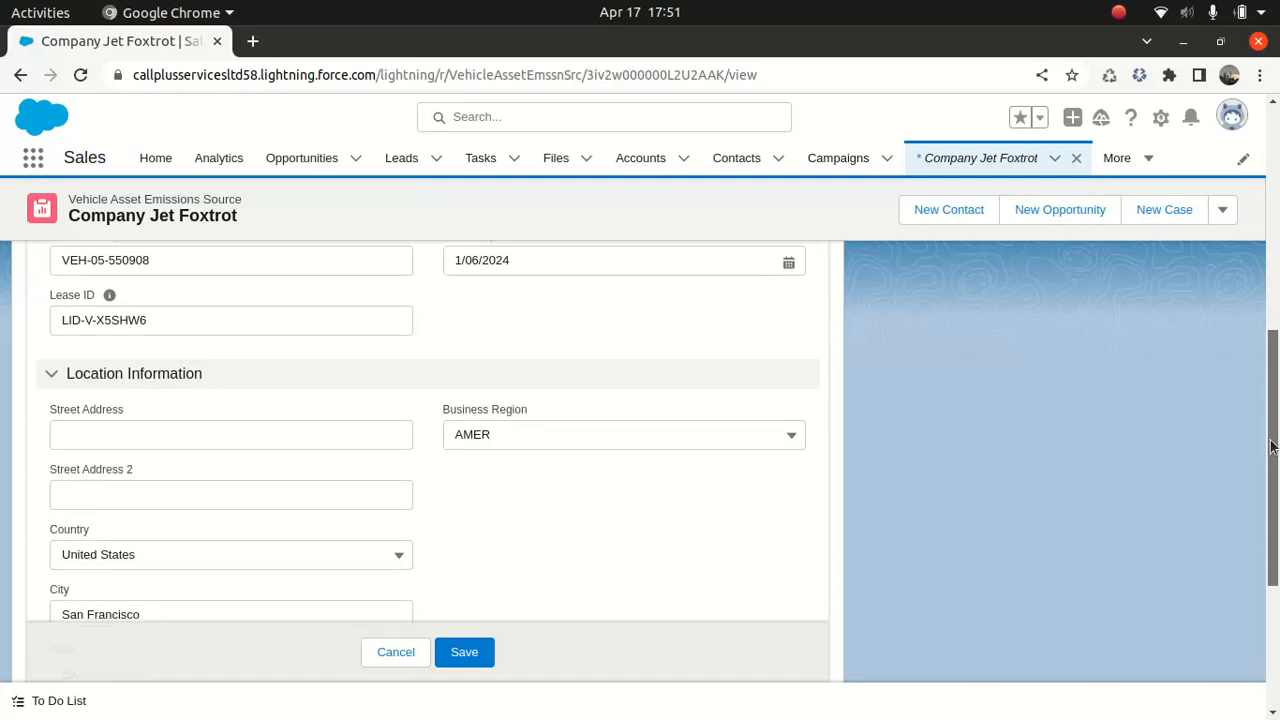
pyautogui.scroll(-1, 1246, 552)
pyautogui.moveTo(1274, 578); pyautogui.dragTo(1276, 228)
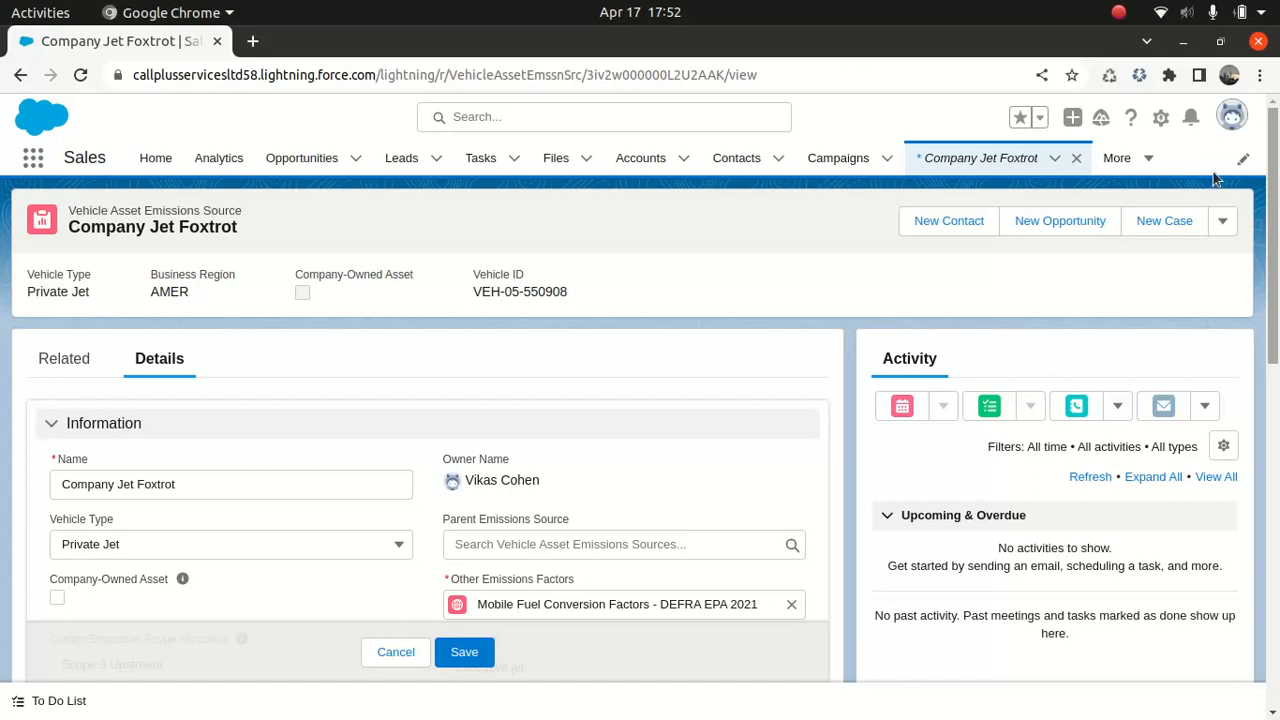
# Open the record's related 2019 Jan 1 - Dec 31 vehicle asset energy use record
pyautogui.click(63, 362)
pyautogui.scroll(-1, 1273, 279)
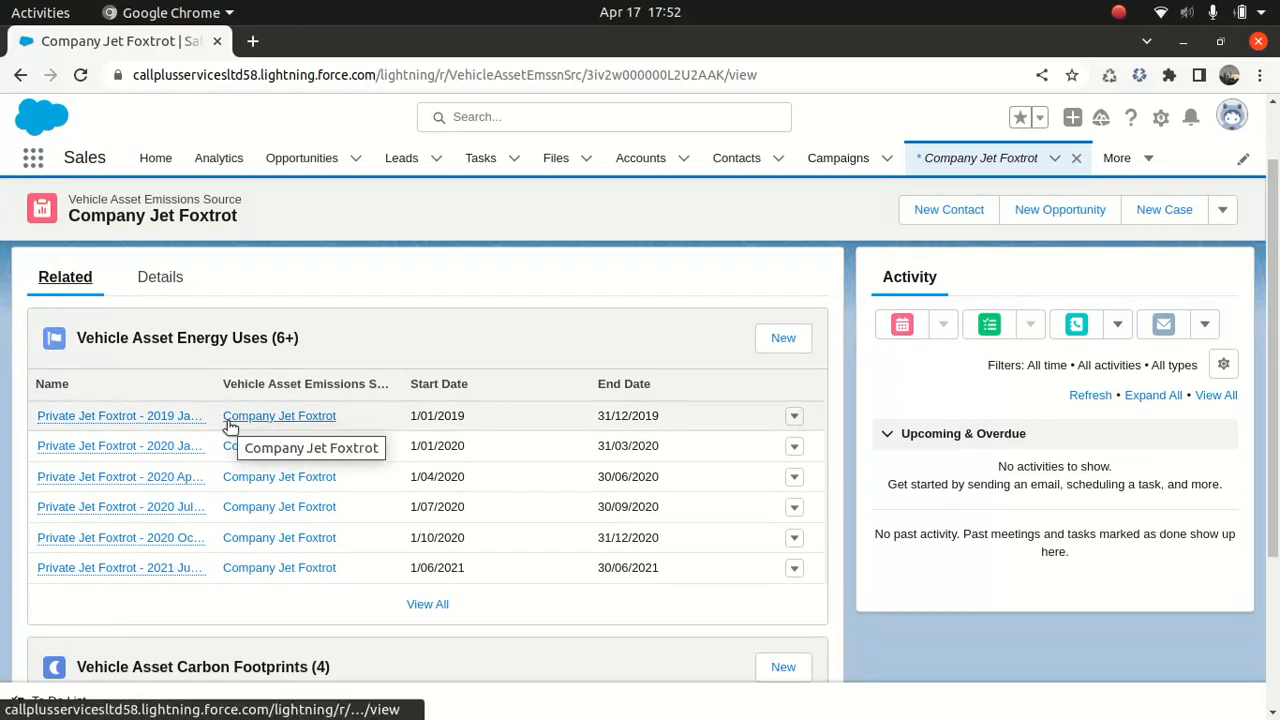
pyautogui.click(97, 416)
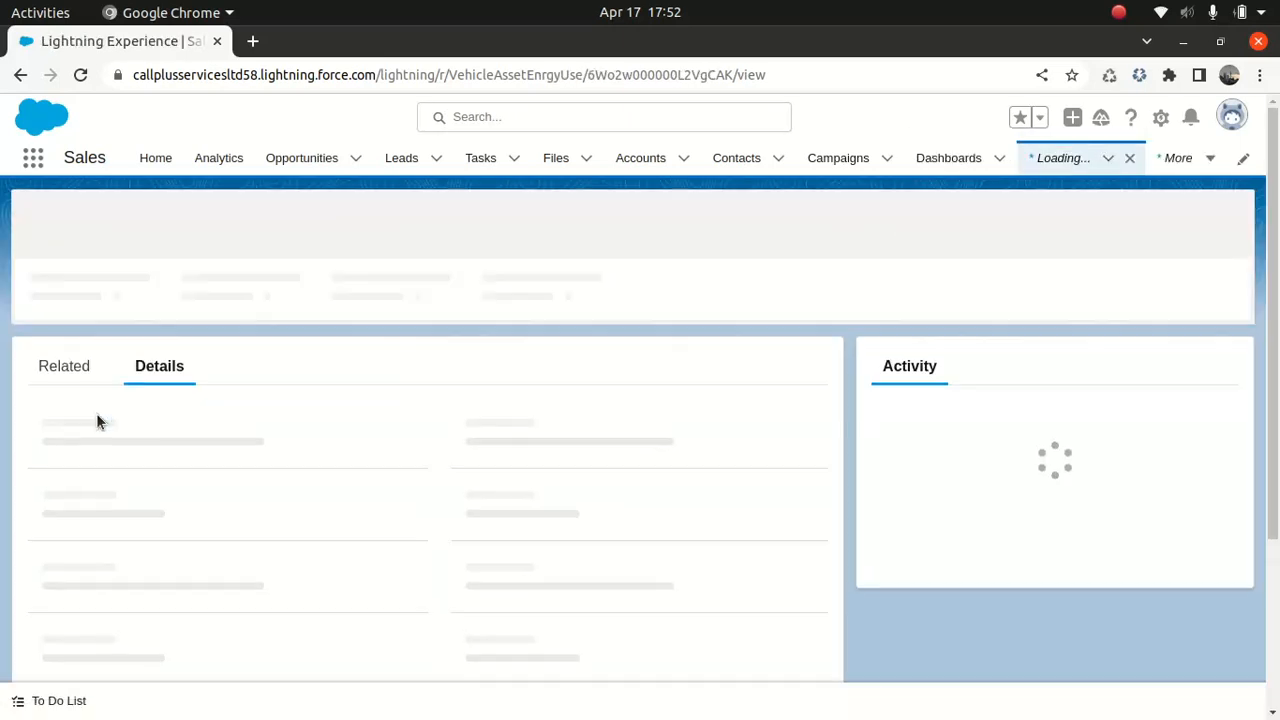
# Preview the linked emissions source and review the energy use record's report period and data input fields
pyautogui.scroll(-2, 1270, 250)
pyautogui.moveTo(1270, 250); pyautogui.dragTo(1270, 241)
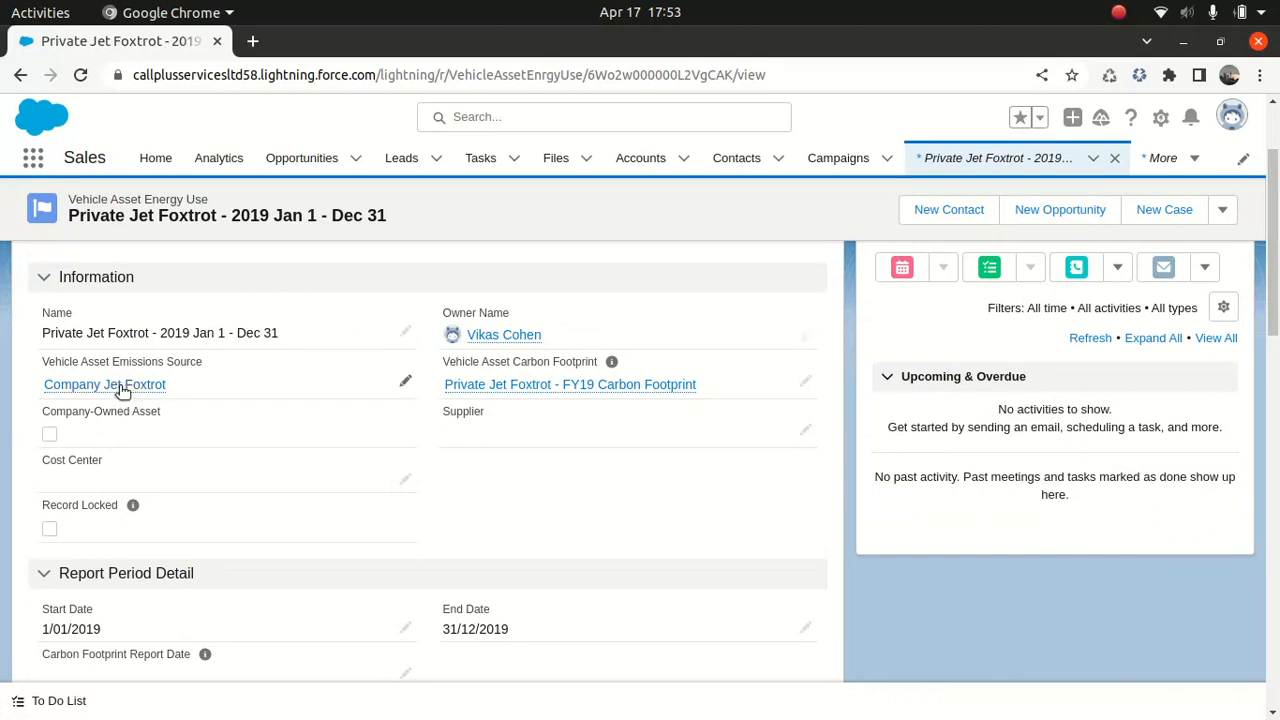
pyautogui.moveTo(125, 387)
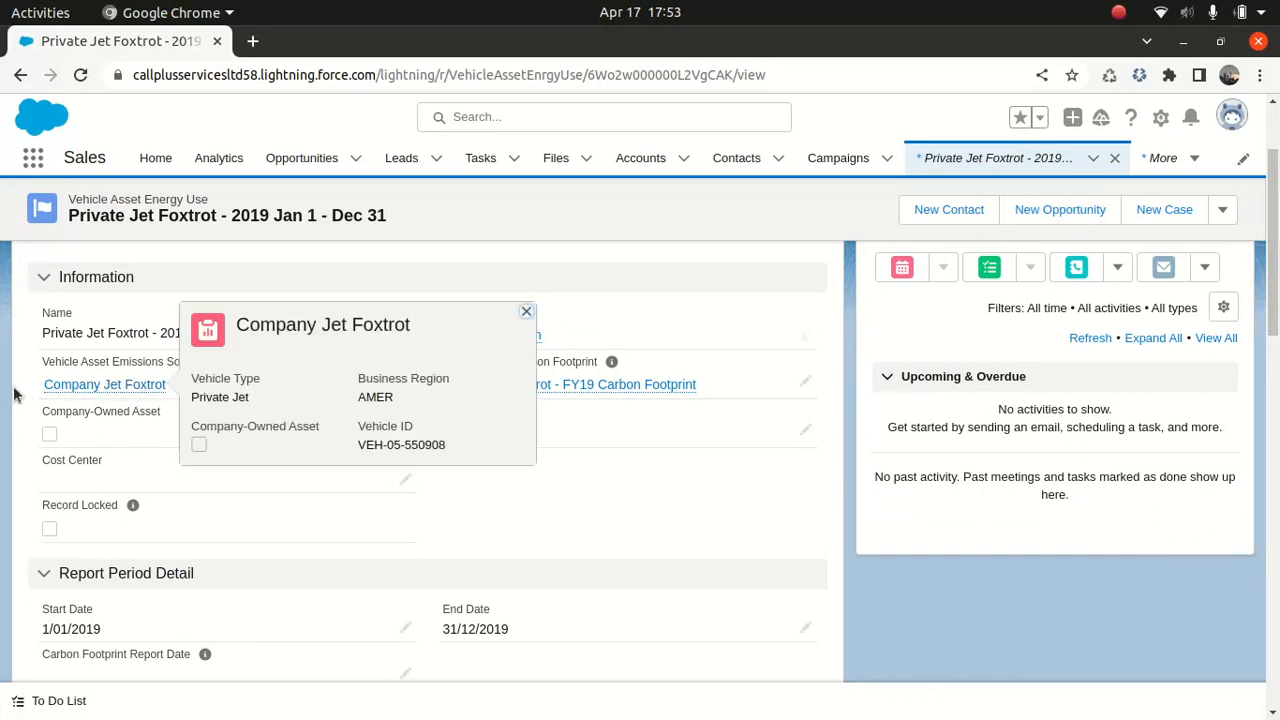
pyautogui.moveTo(46, 388)
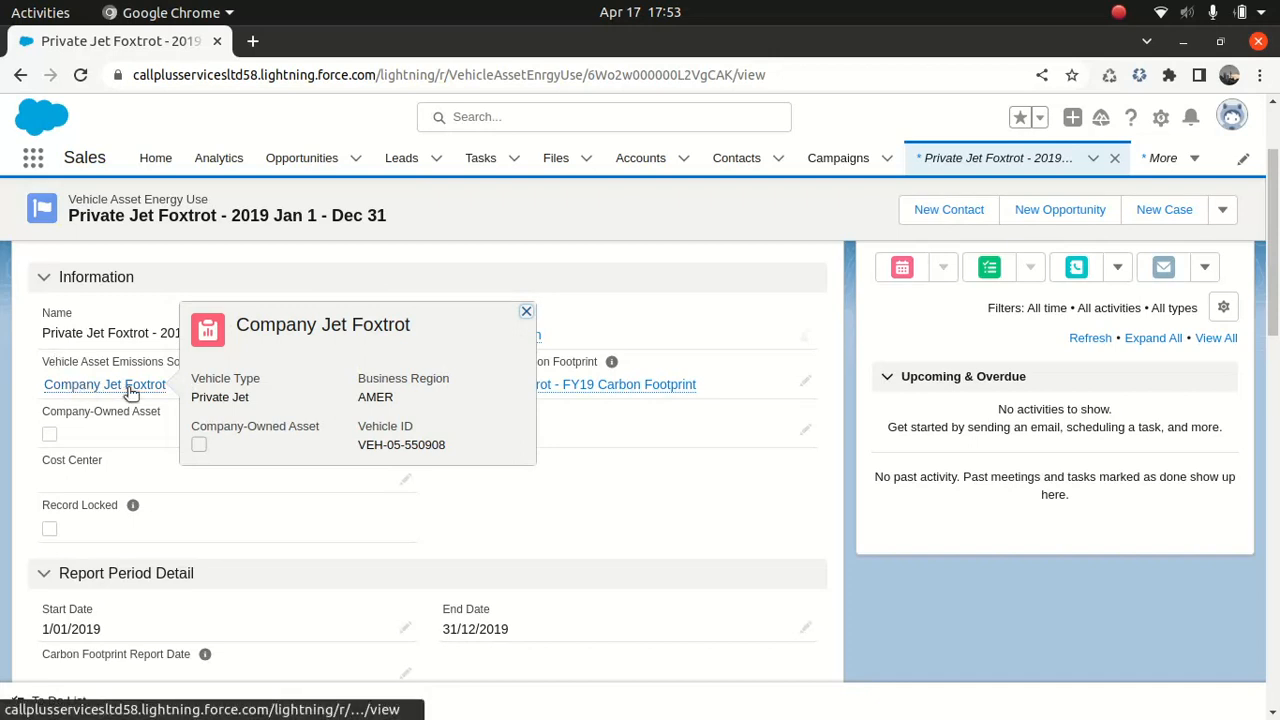
pyautogui.scroll(-3, 1270, 310)
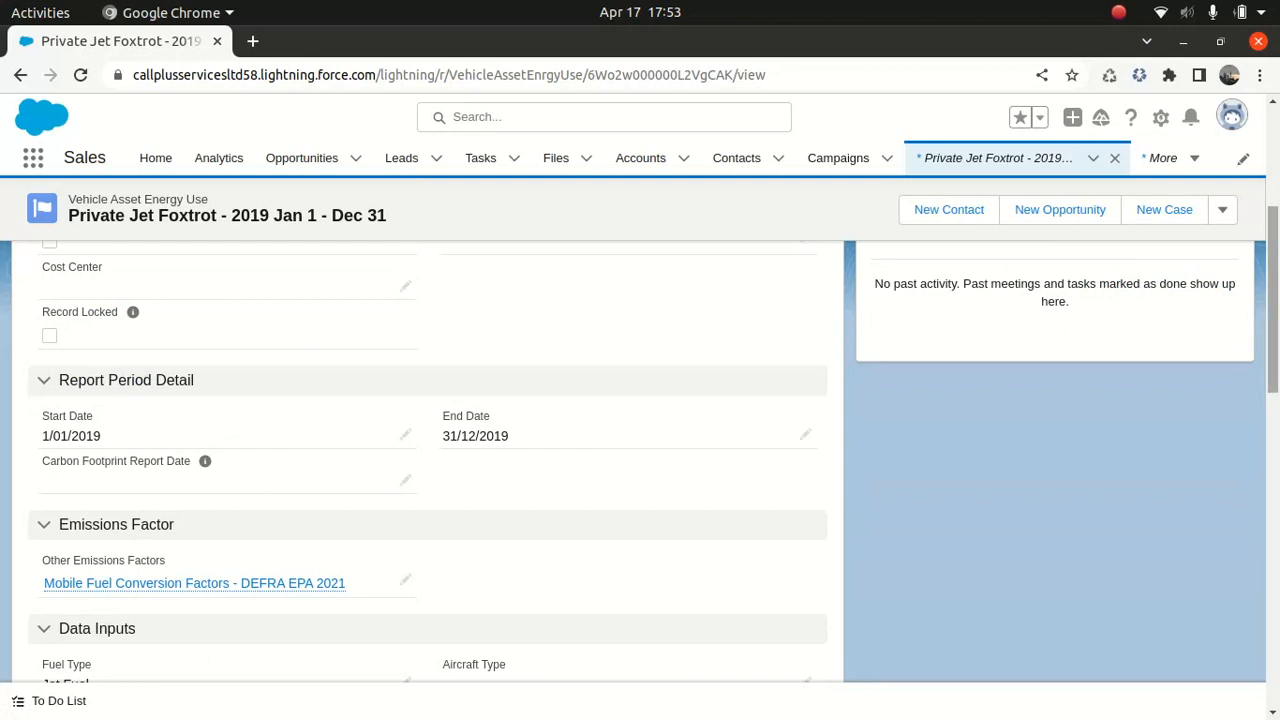
pyautogui.scroll(-3, 1272, 300)
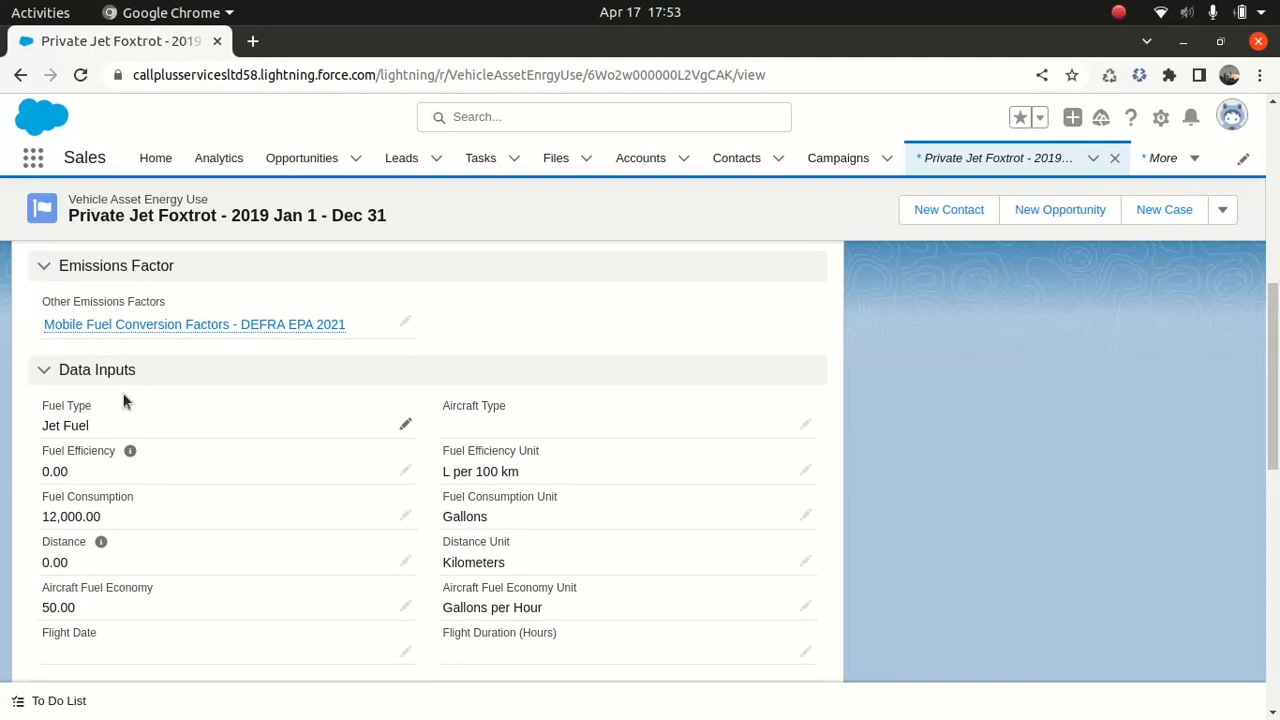
# Open the energy use record for editing and review the Fuel Type options in the Data Inputs section
pyautogui.click(407, 425)
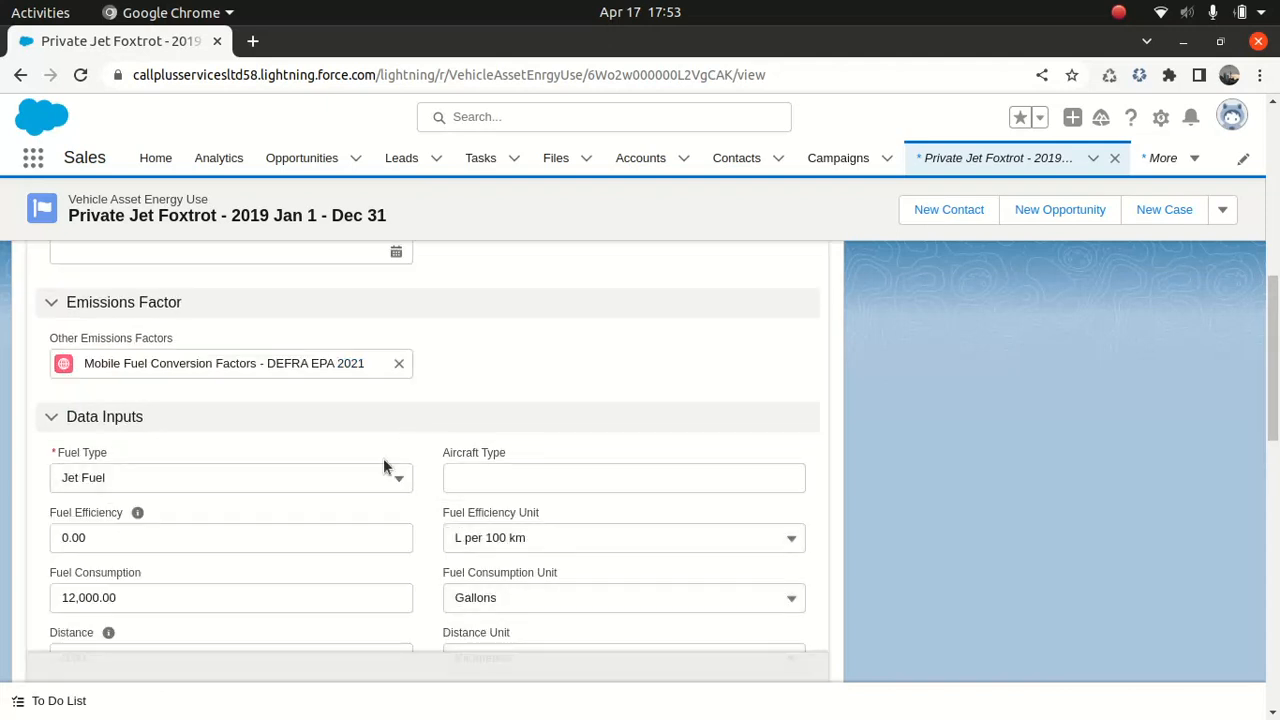
pyautogui.click(371, 477)
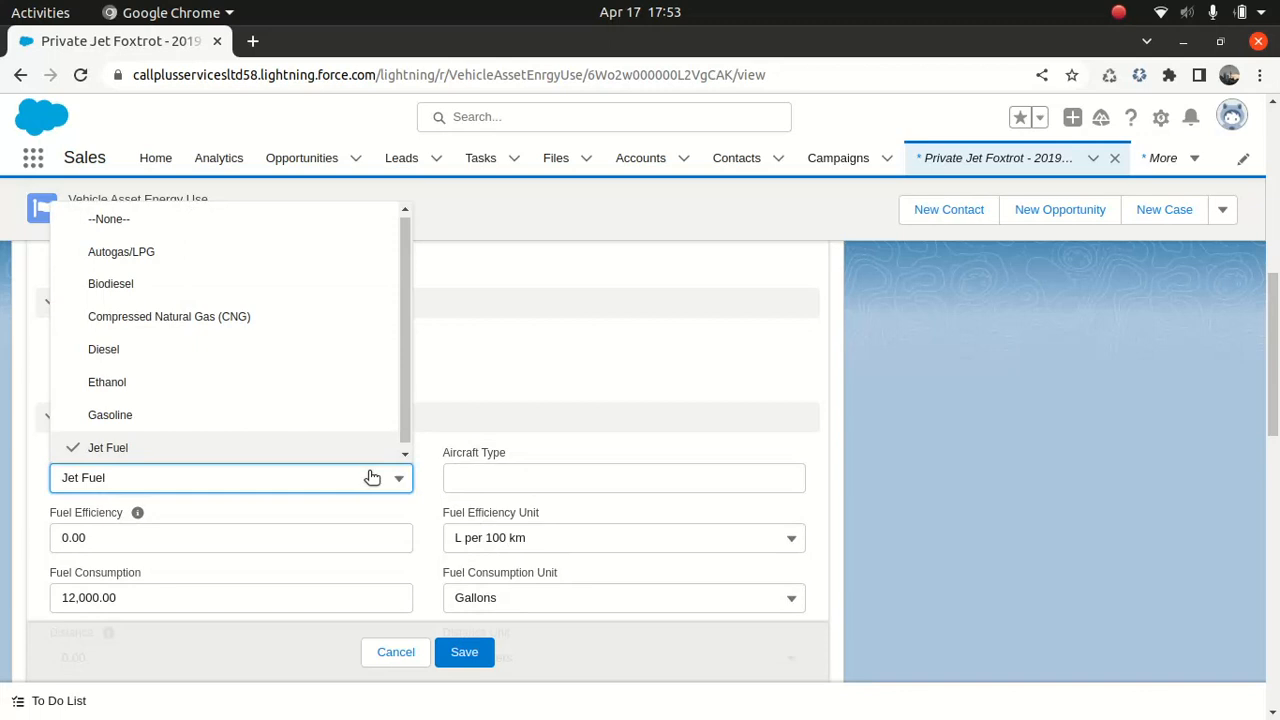
pyautogui.click(443, 428)
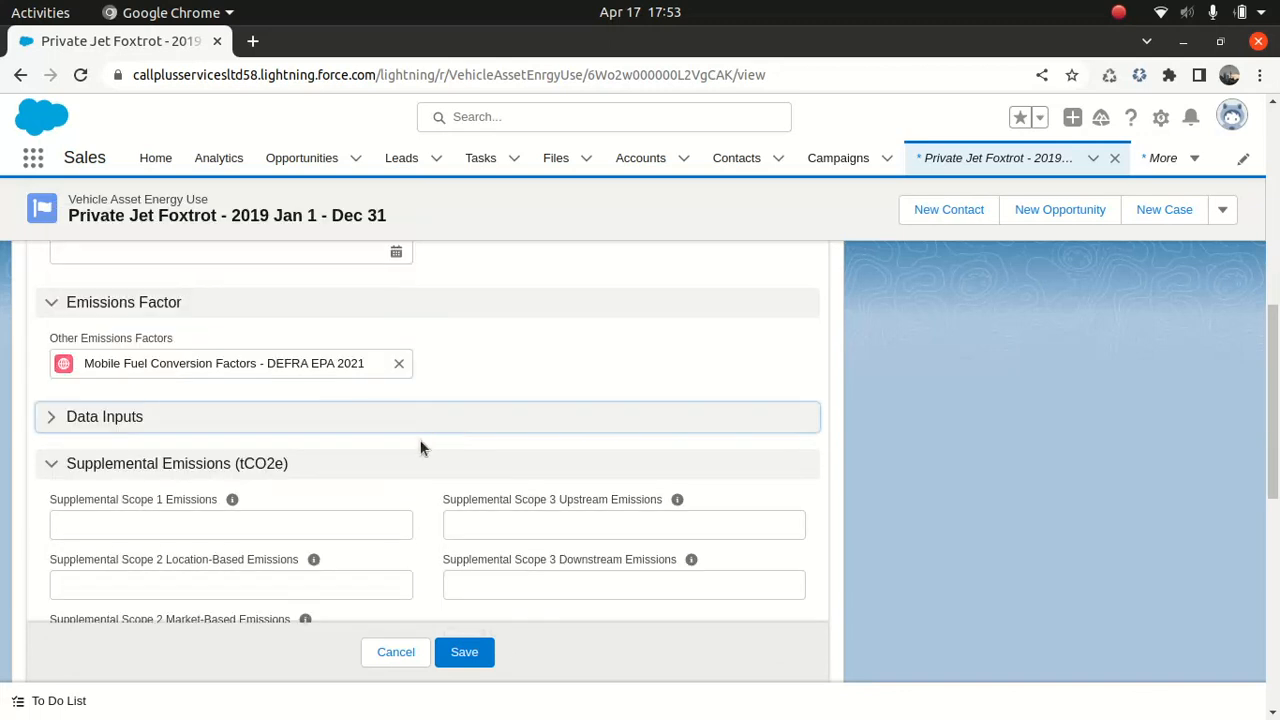
pyautogui.click(268, 428)
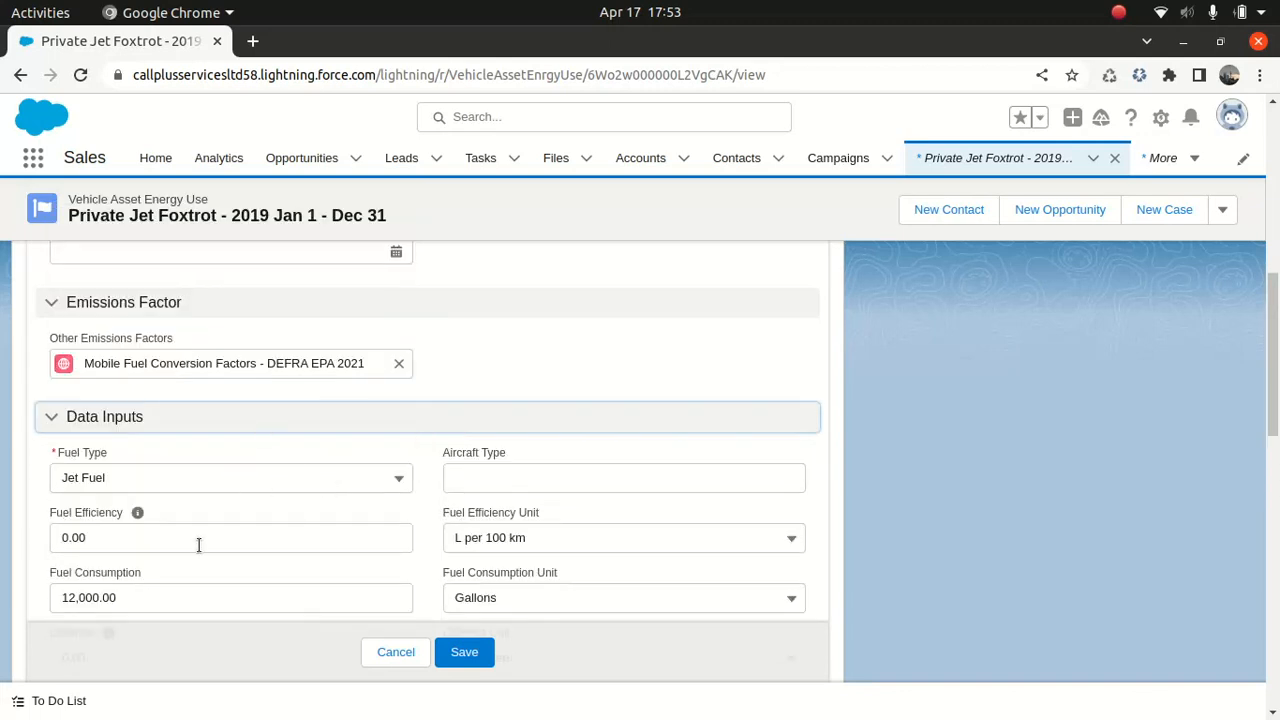
# Review the calculated fields and greenhouse gas emissions results, then cancel editing
pyautogui.scroll(-6, 1270, 422)
pyautogui.scroll(1, 1270, 422)
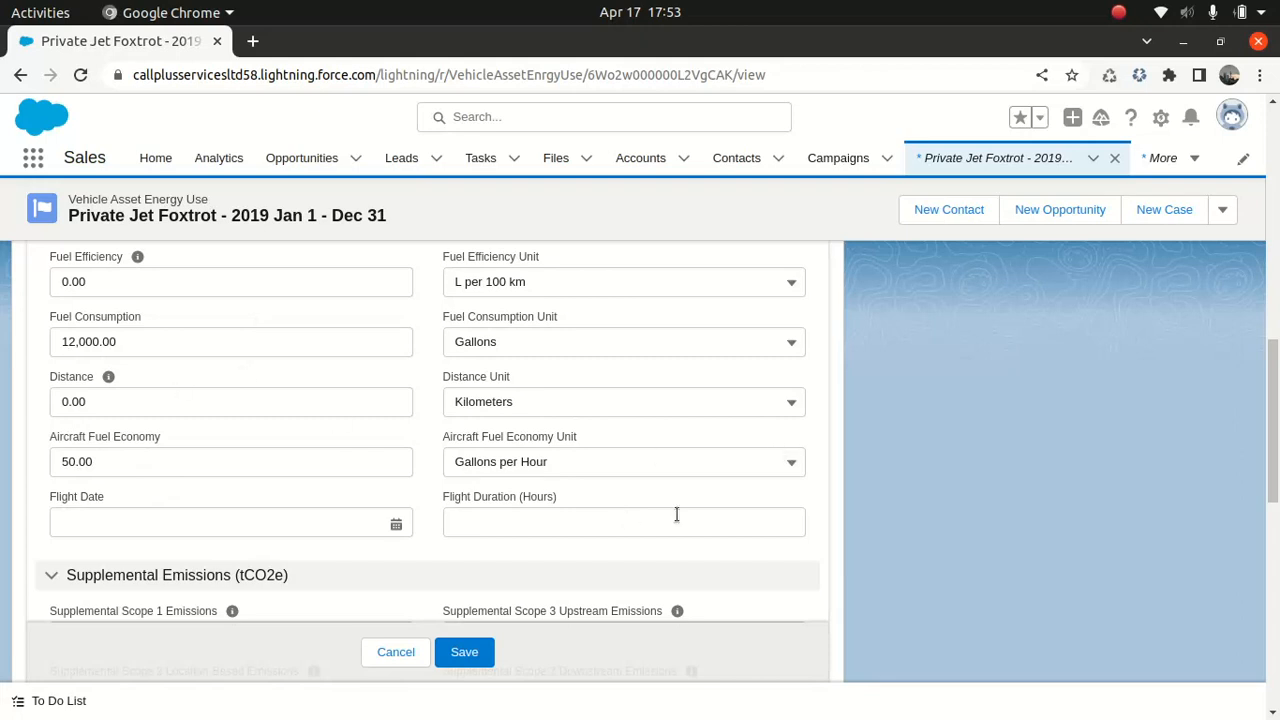
pyautogui.scroll(-5, 1276, 511)
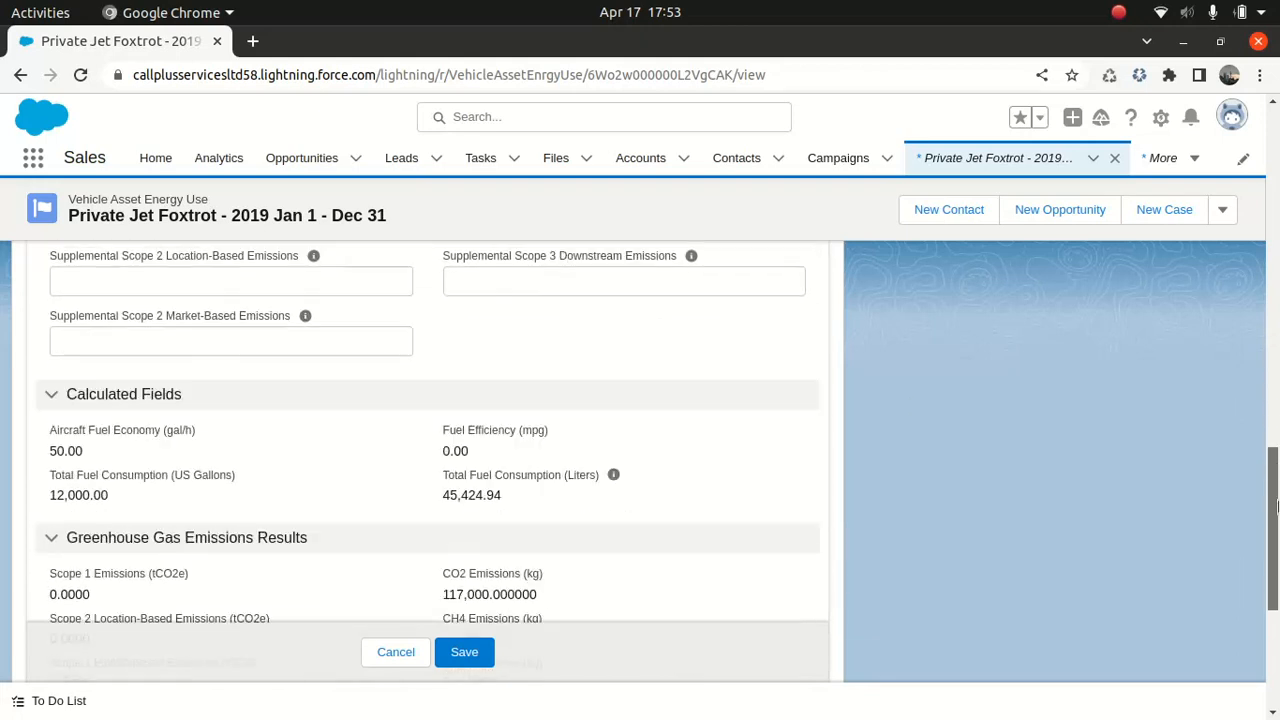
pyautogui.moveTo(1276, 511); pyautogui.dragTo(1274, 549)
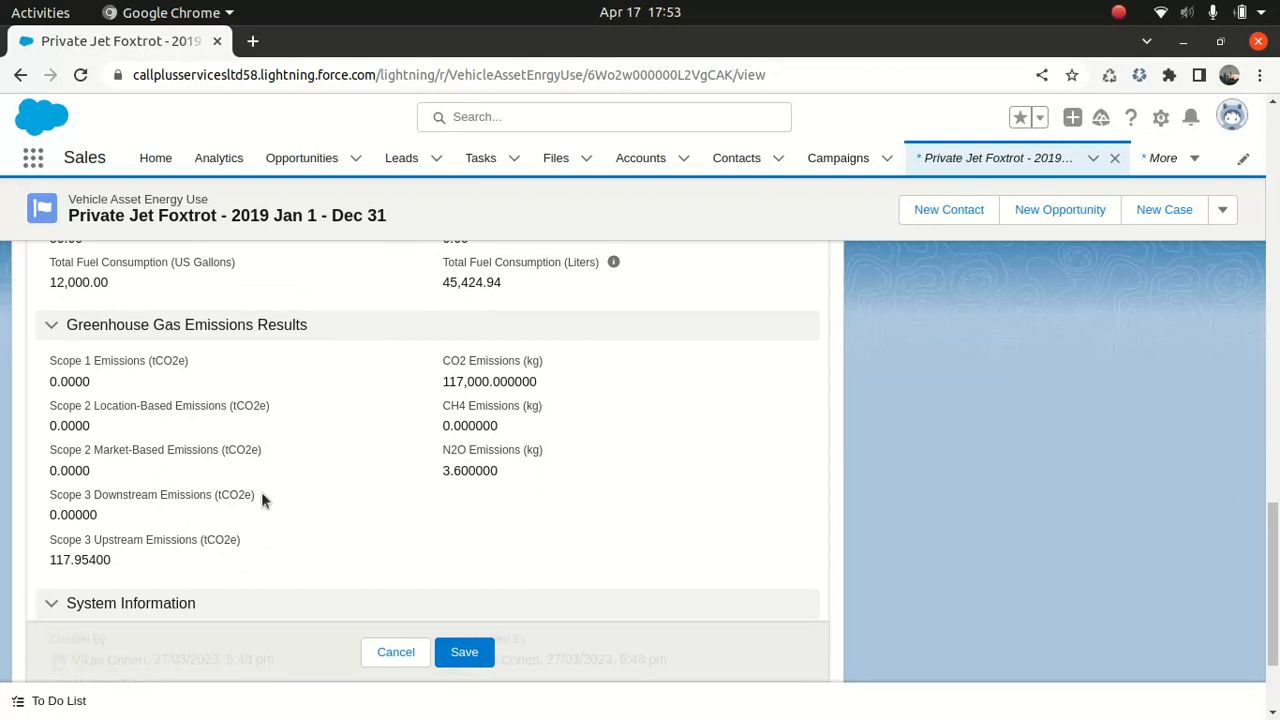
pyautogui.scroll(5, 428, 450)
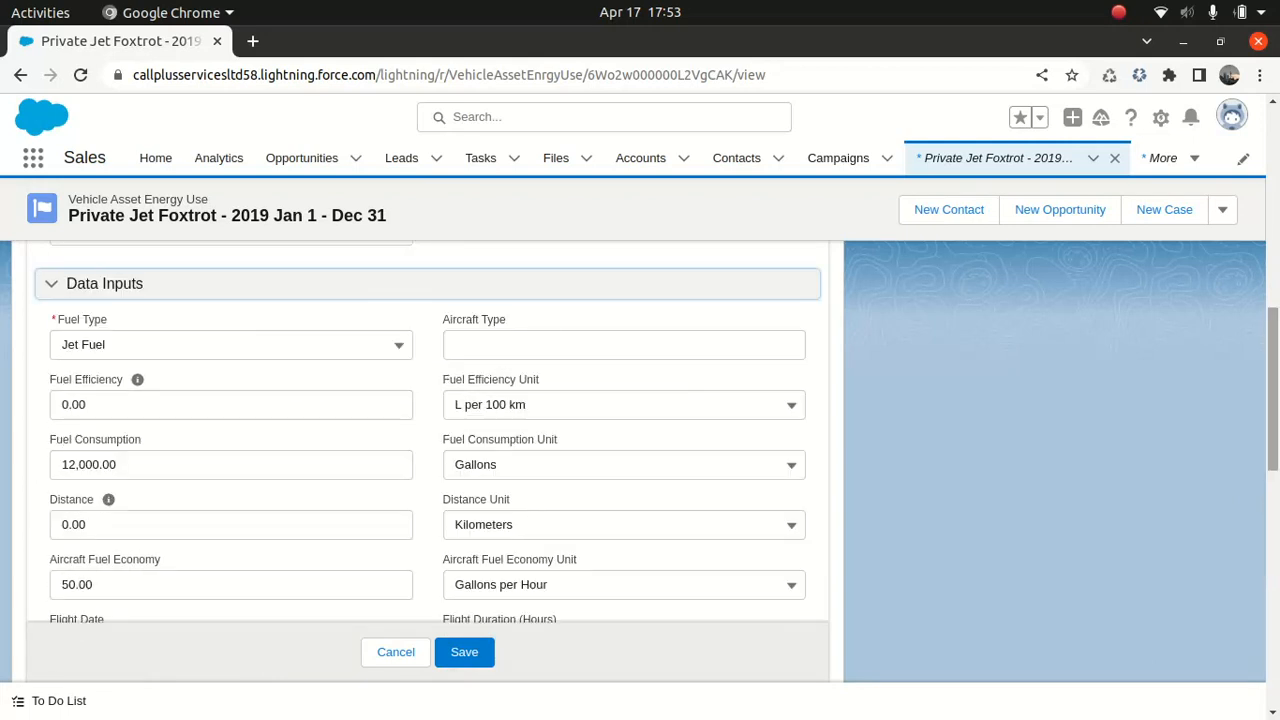
pyautogui.click(389, 652)
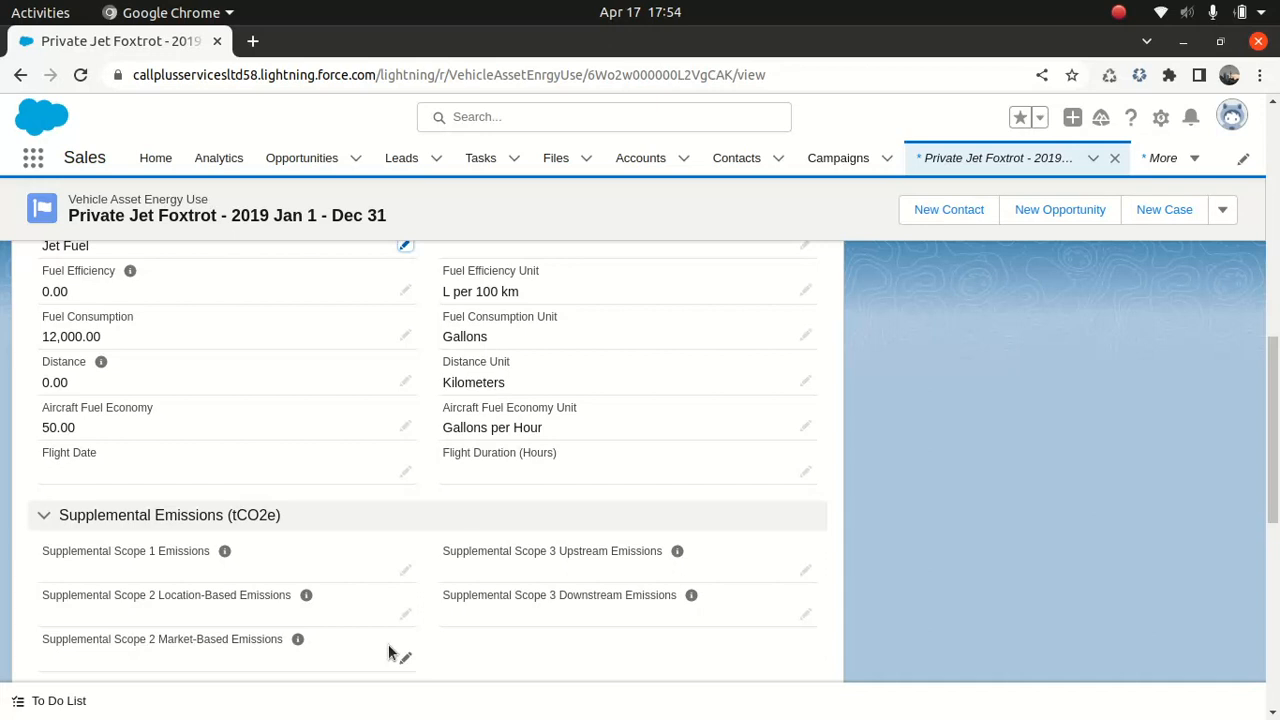
# Return to the Company Jet Foxtrot record and review its related energy uses and carbon footprints
pyautogui.moveTo(1273, 452); pyautogui.dragTo(1273, 214)
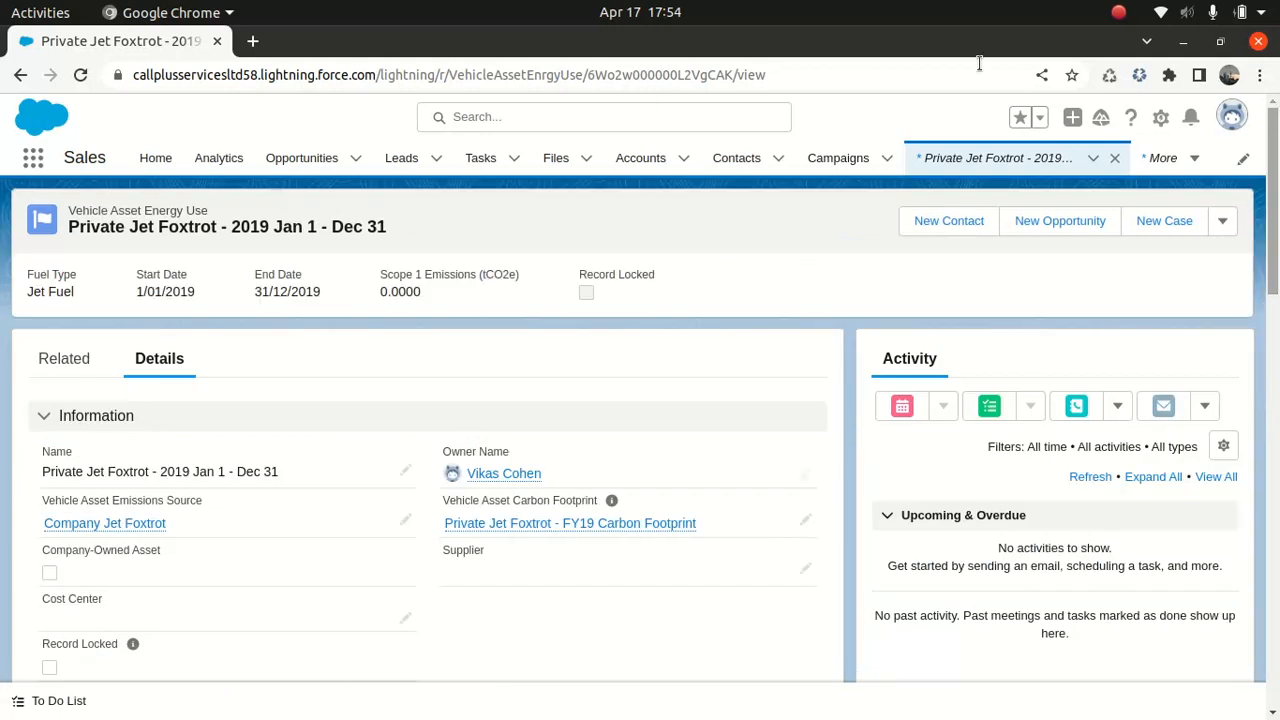
pyautogui.click(18, 74)
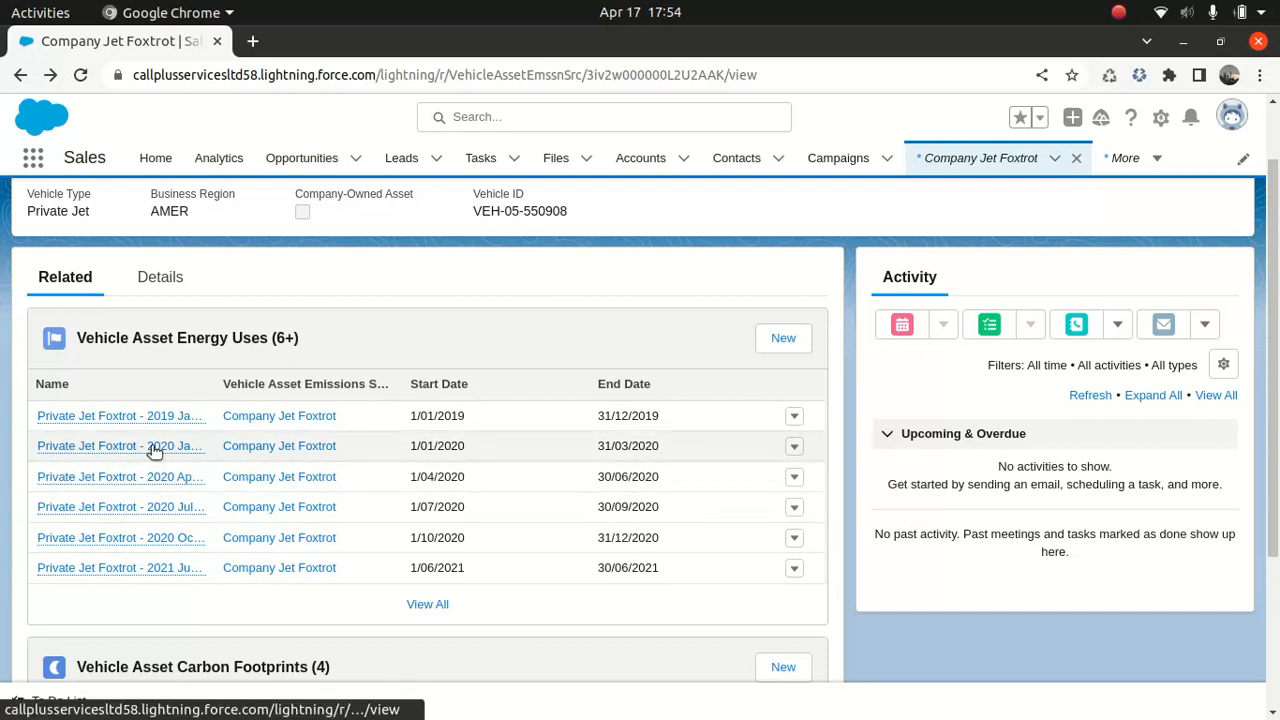
pyautogui.moveTo(153, 447)
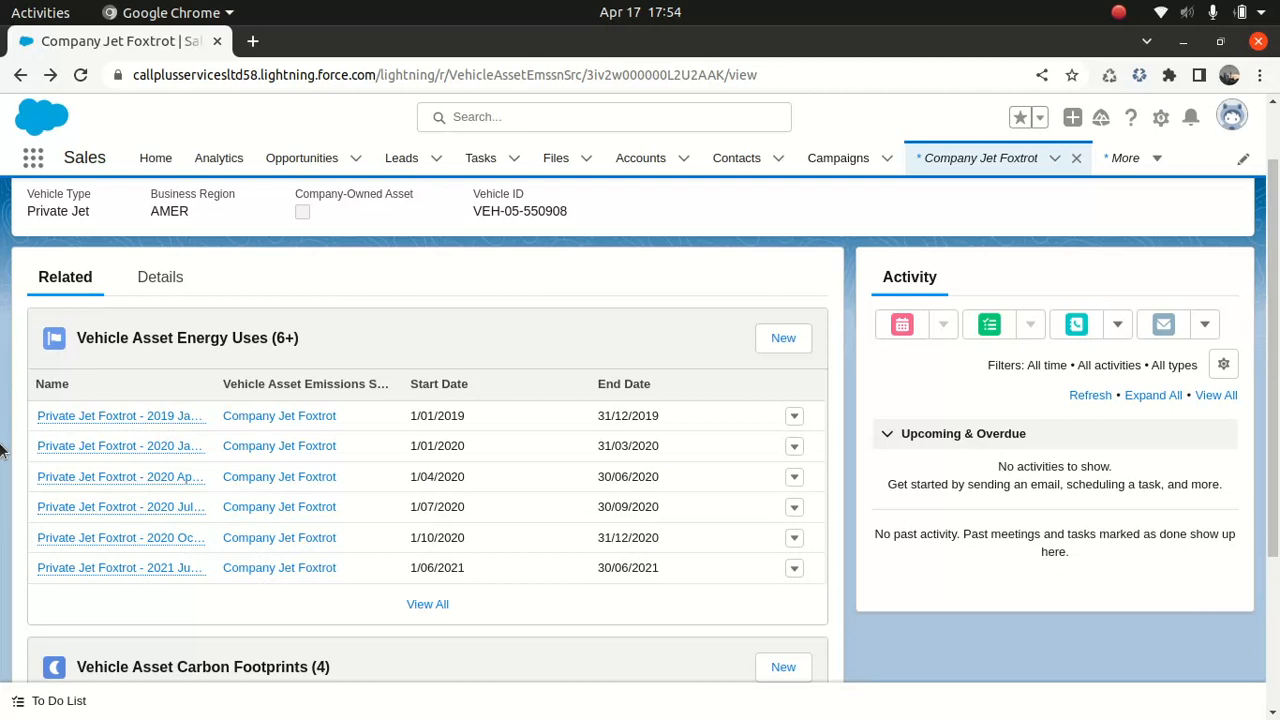
pyautogui.scroll(-3, 1233, 510)
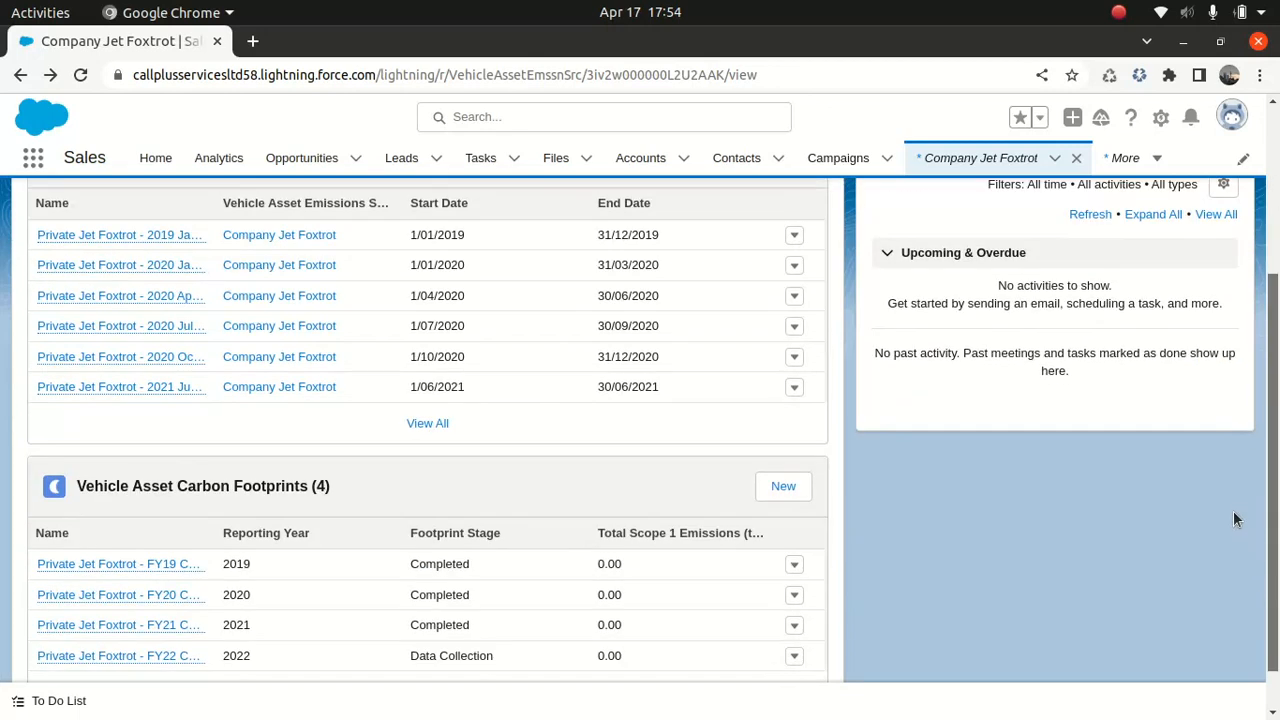
# Open the FY19 carbon footprint record from the related list and review its report period and total fuel use fields
pyautogui.moveTo(101, 566)
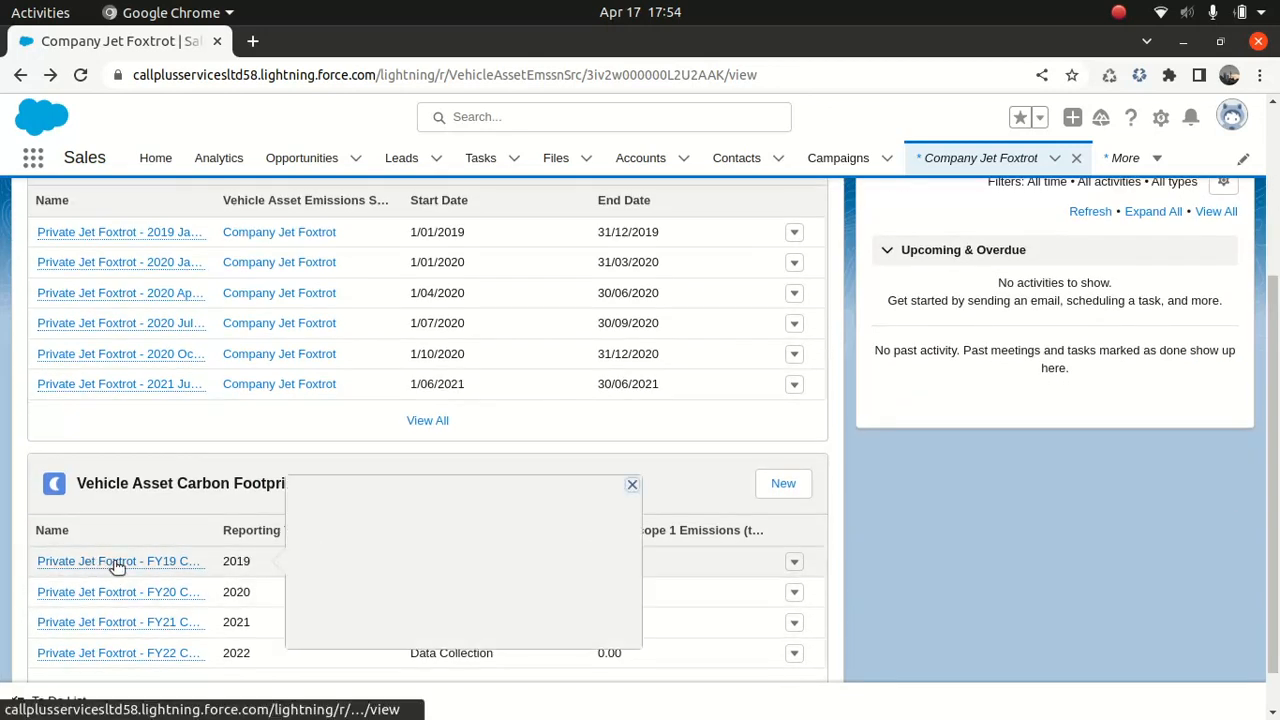
pyautogui.click(99, 567)
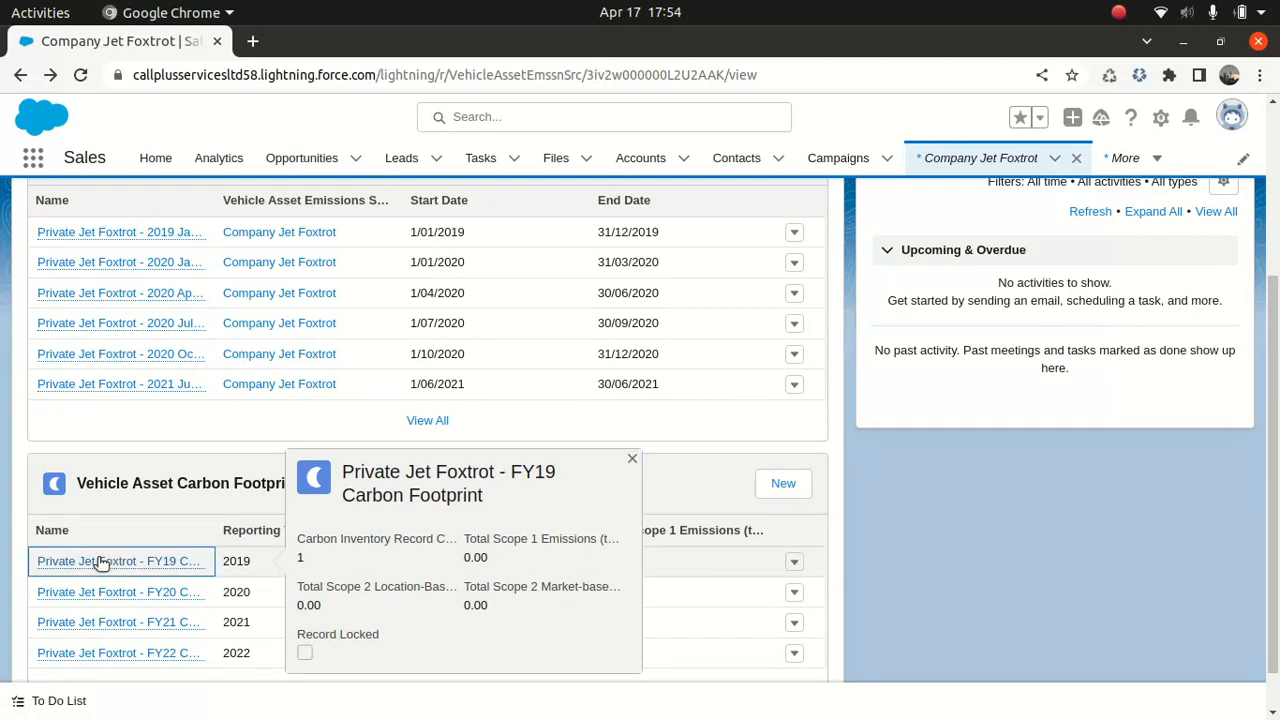
pyautogui.click(101, 566)
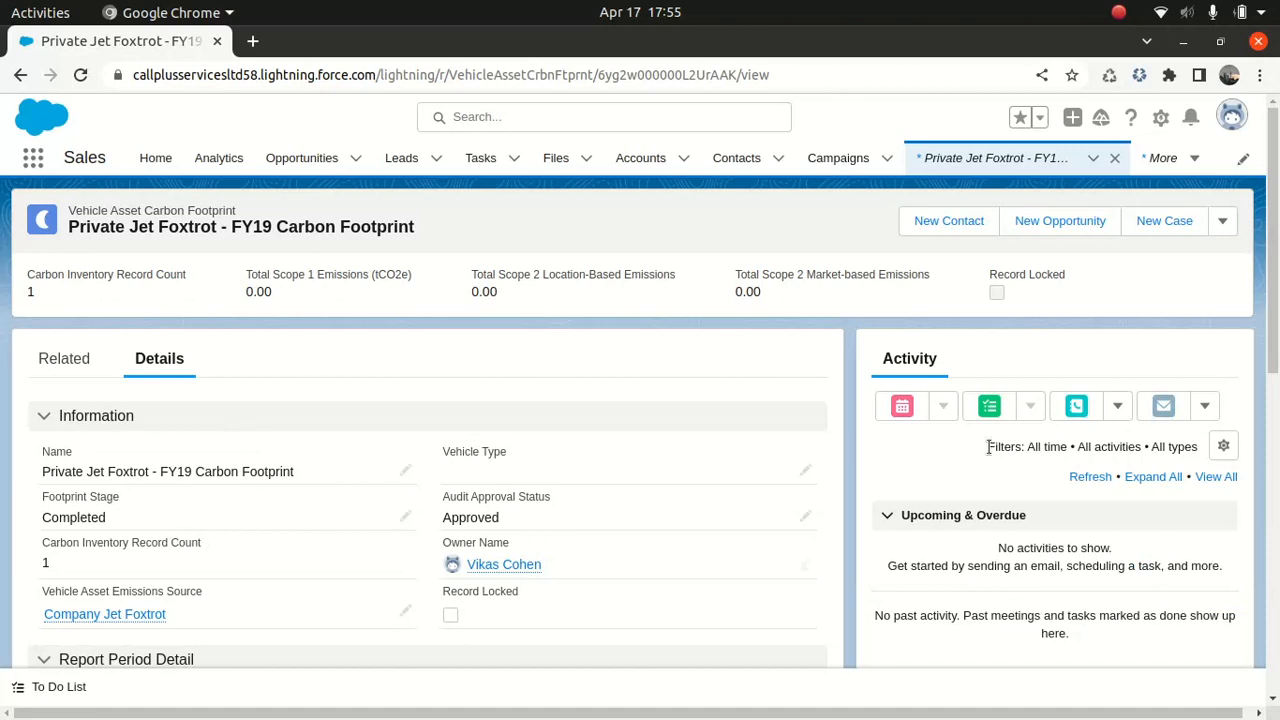
pyautogui.scroll(-1, 640, 410)
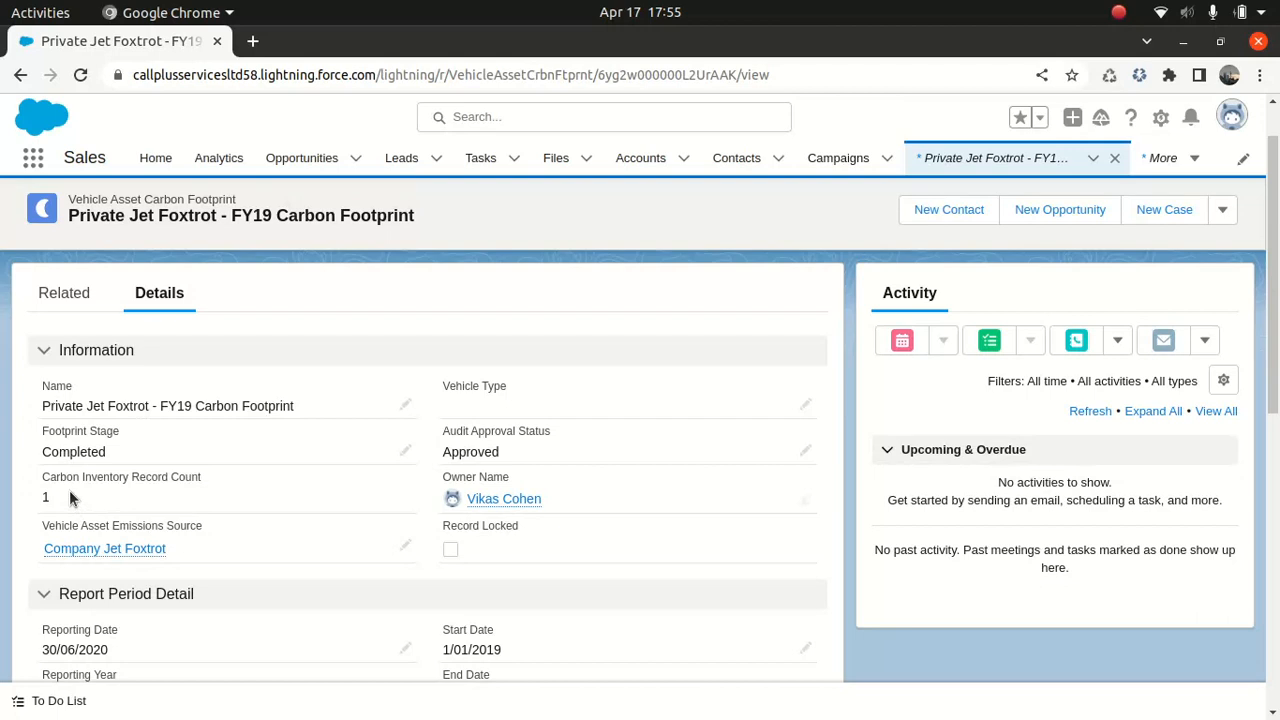
pyautogui.moveTo(1272, 338); pyautogui.dragTo(1270, 437)
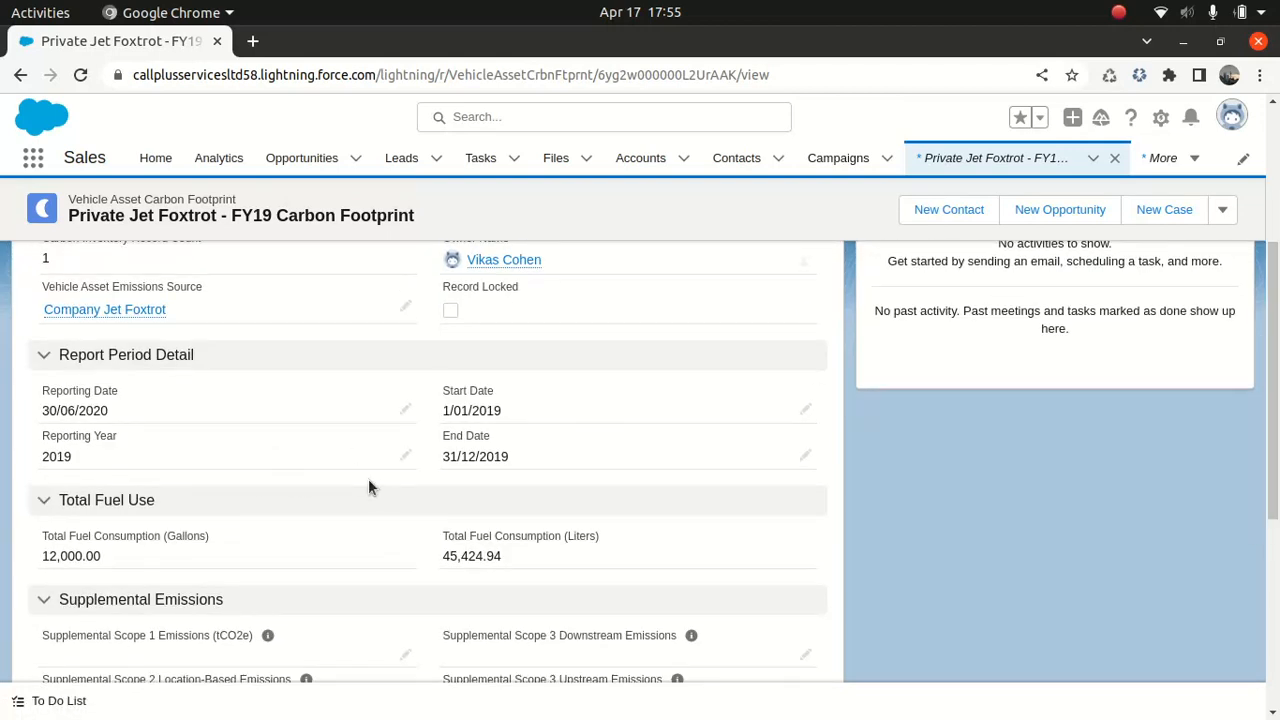
pyautogui.moveTo(113, 547); pyautogui.dragTo(48, 555)
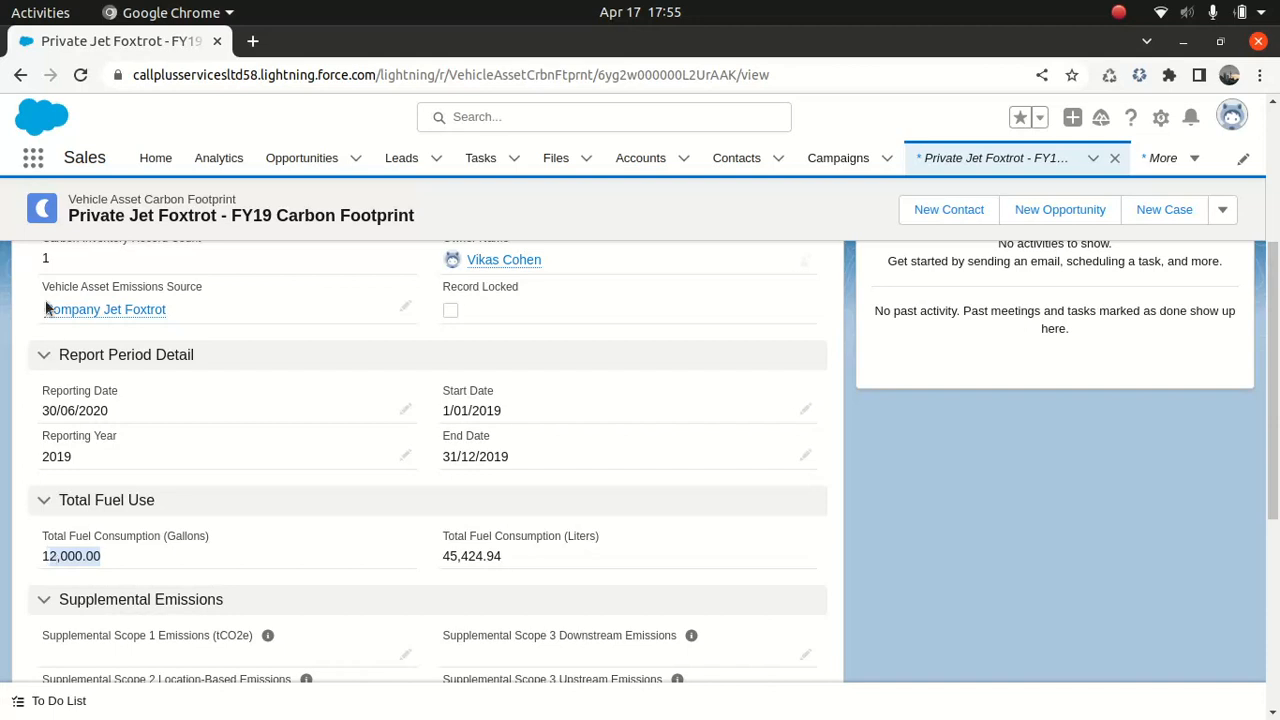
# Return to Company Jet Foxtrot and open the FY20 carbon footprint record to review its report period and fuel use
pyautogui.click(20, 76)
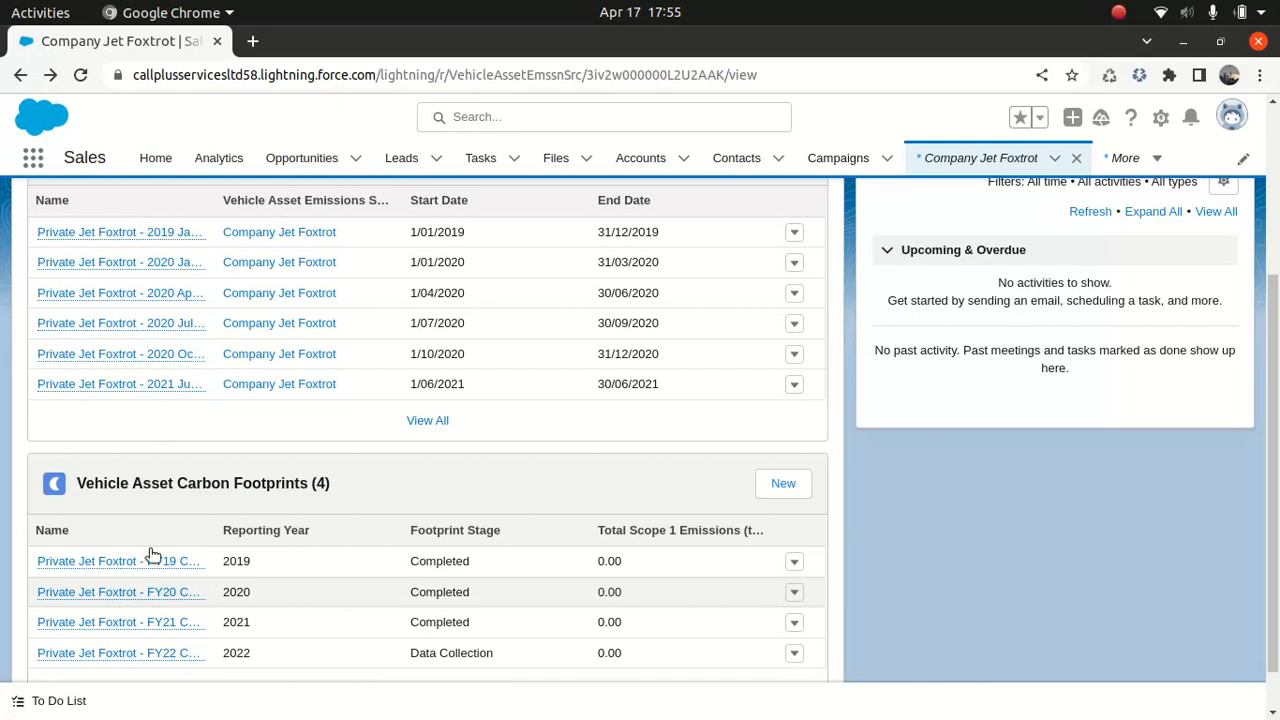
pyautogui.click(92, 592)
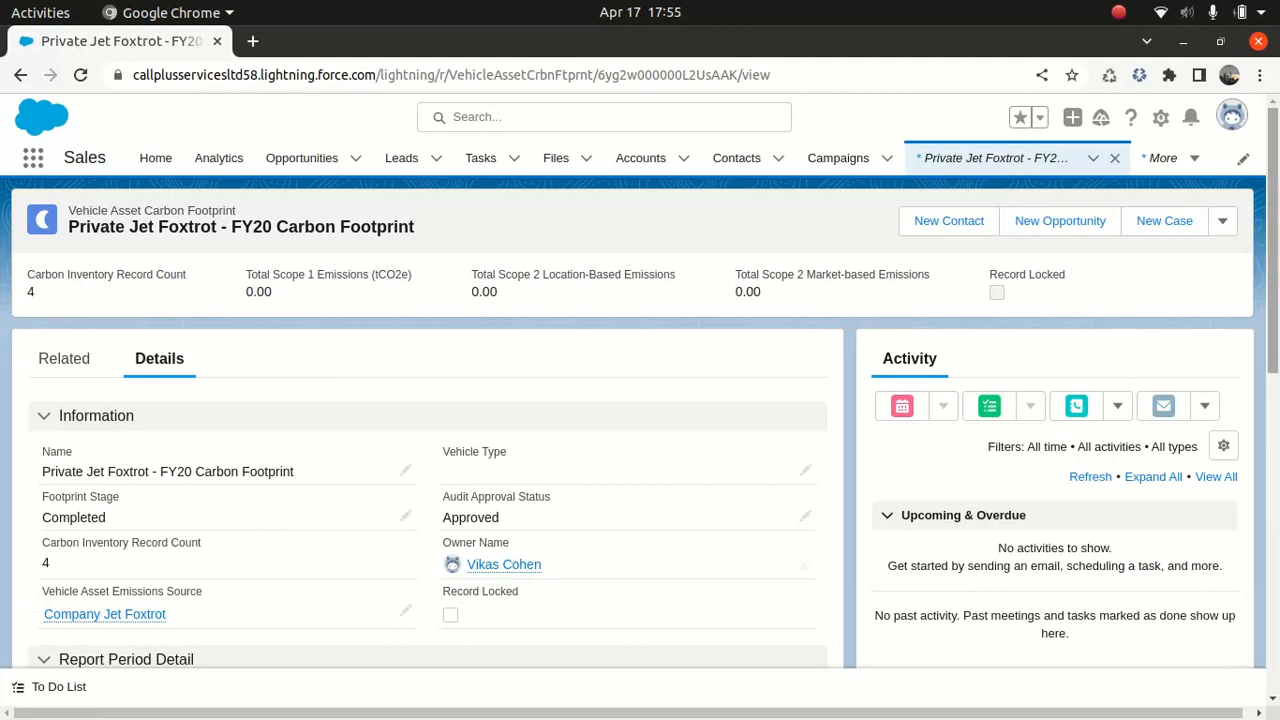
pyautogui.scroll(-5, 1258, 414)
pyautogui.scroll(-1, 1258, 414)
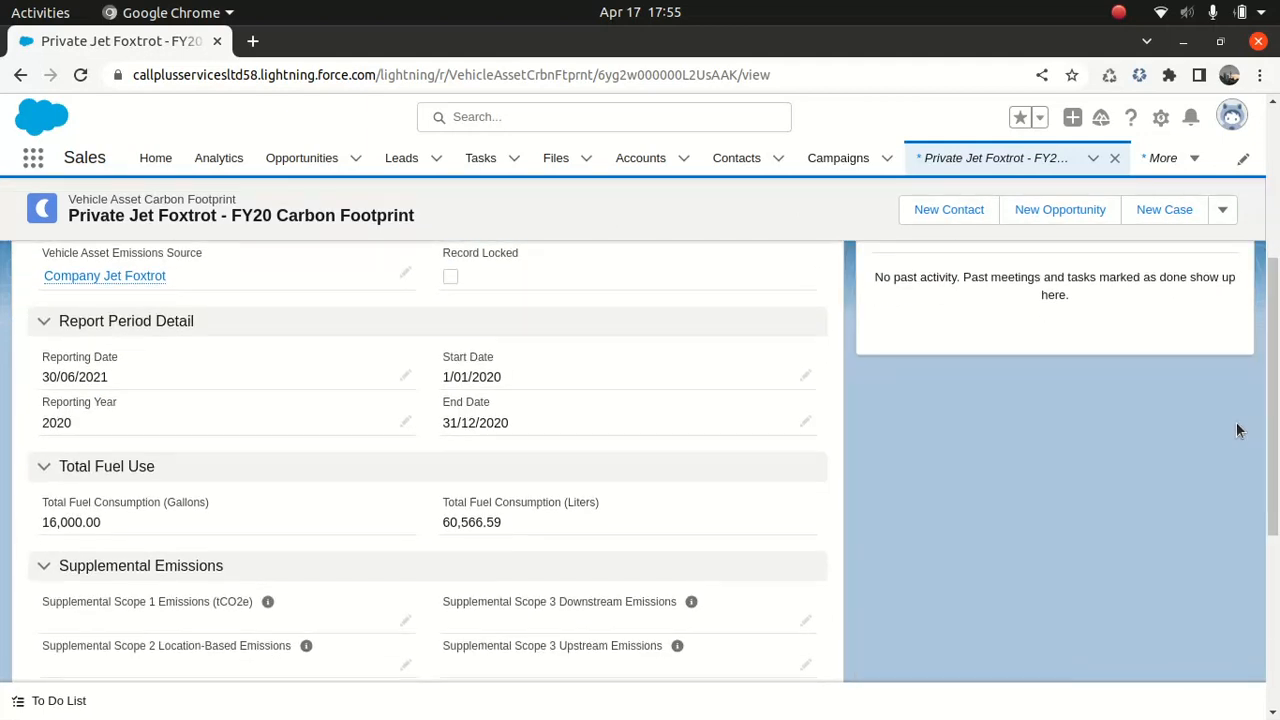
# Go back and open the 2020 Jan 1 - Mar 31 energy use record to review its data inputs, then return
pyautogui.click(20, 75)
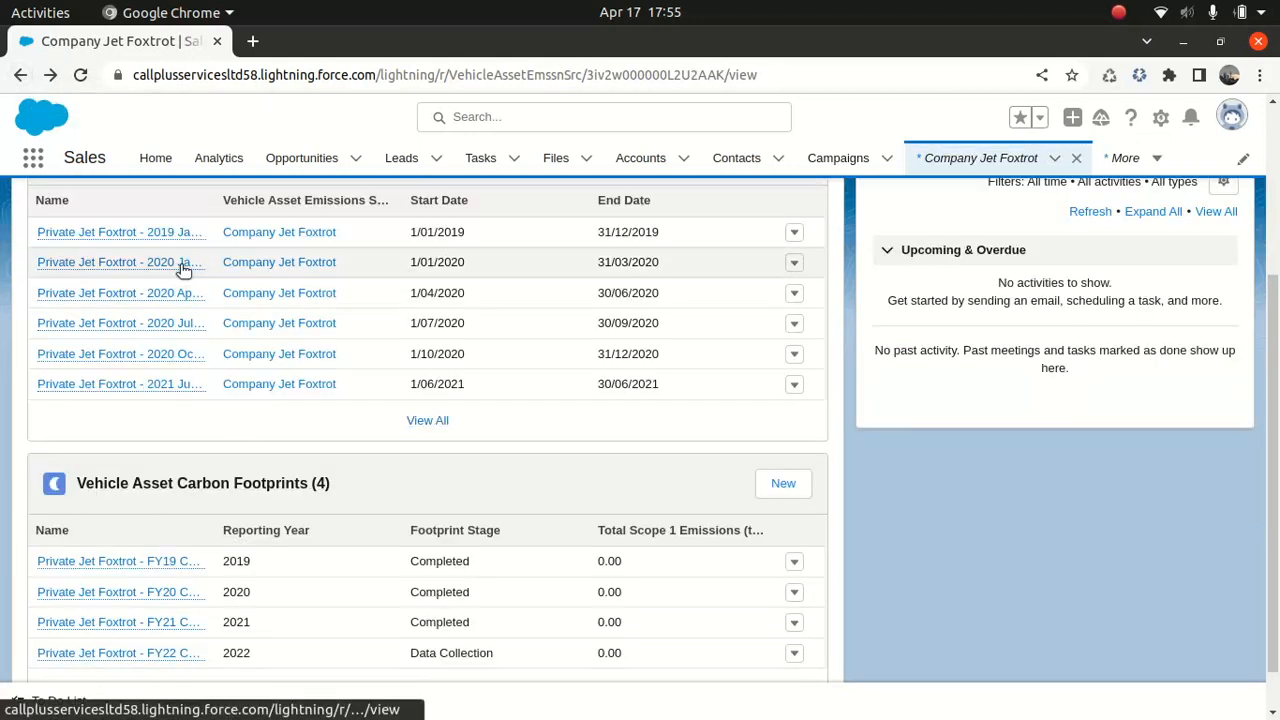
pyautogui.click(126, 264)
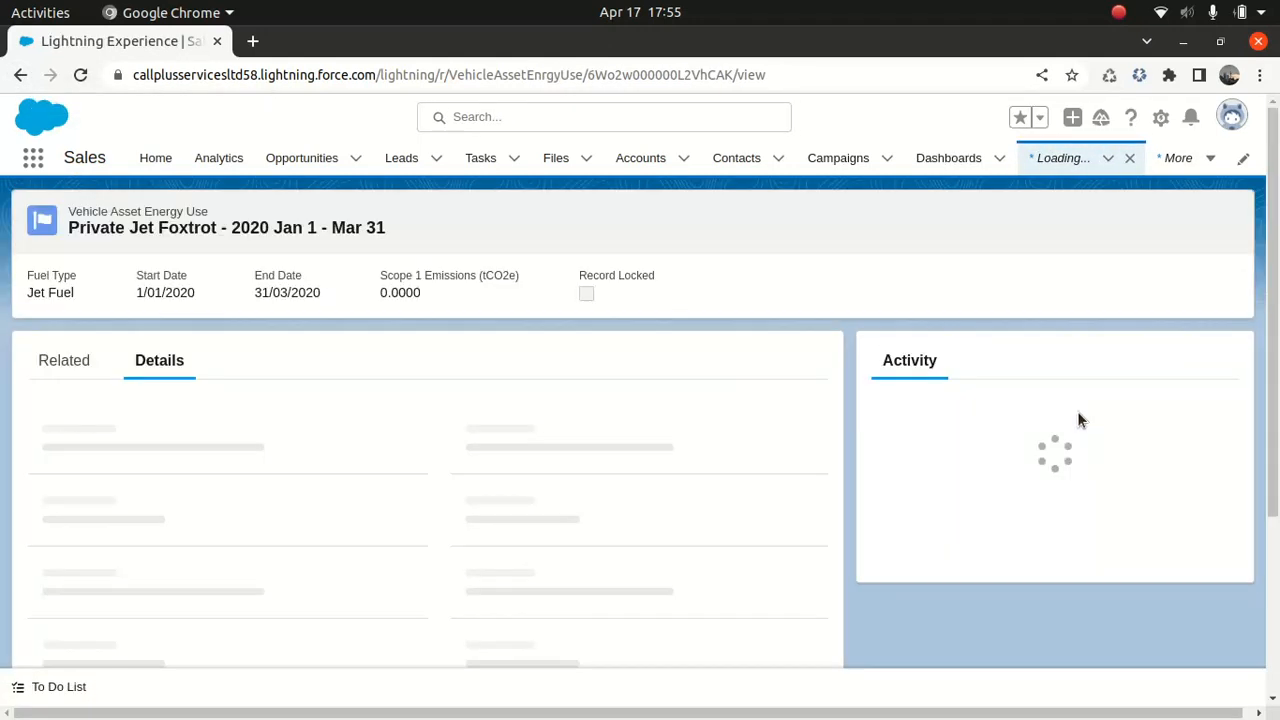
pyautogui.scroll(-5, 1077, 411)
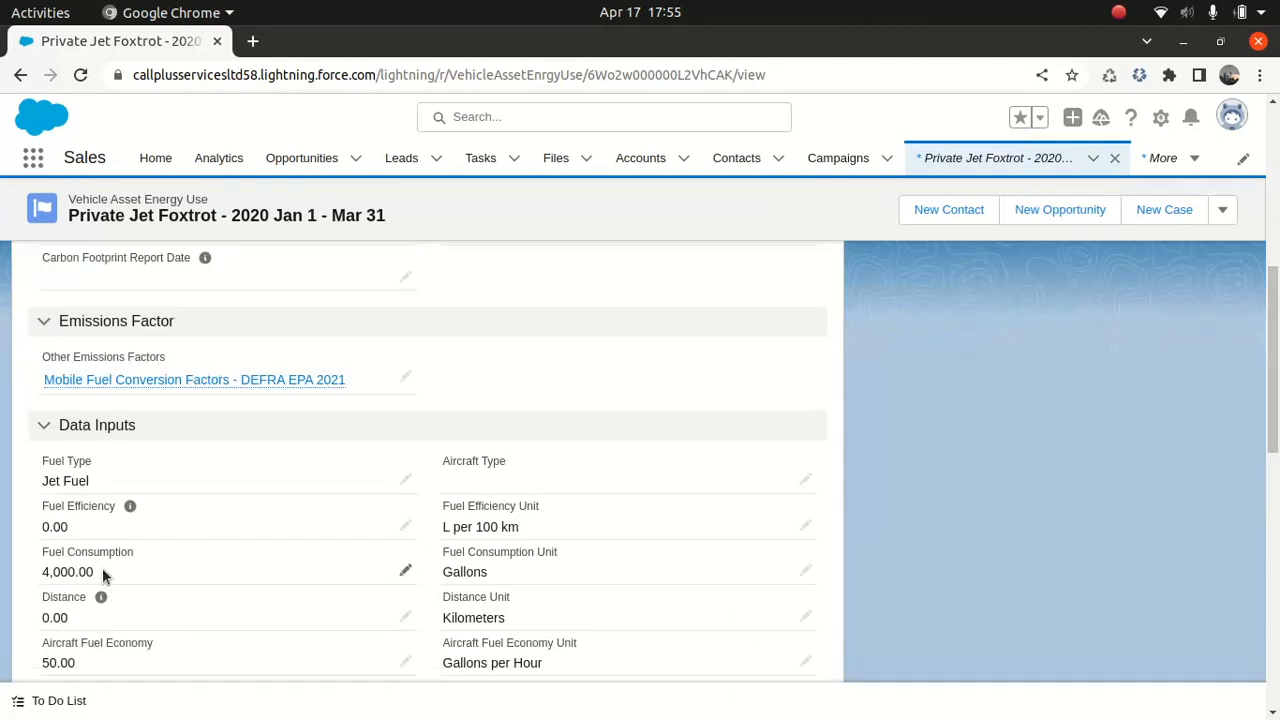
pyautogui.click(20, 75)
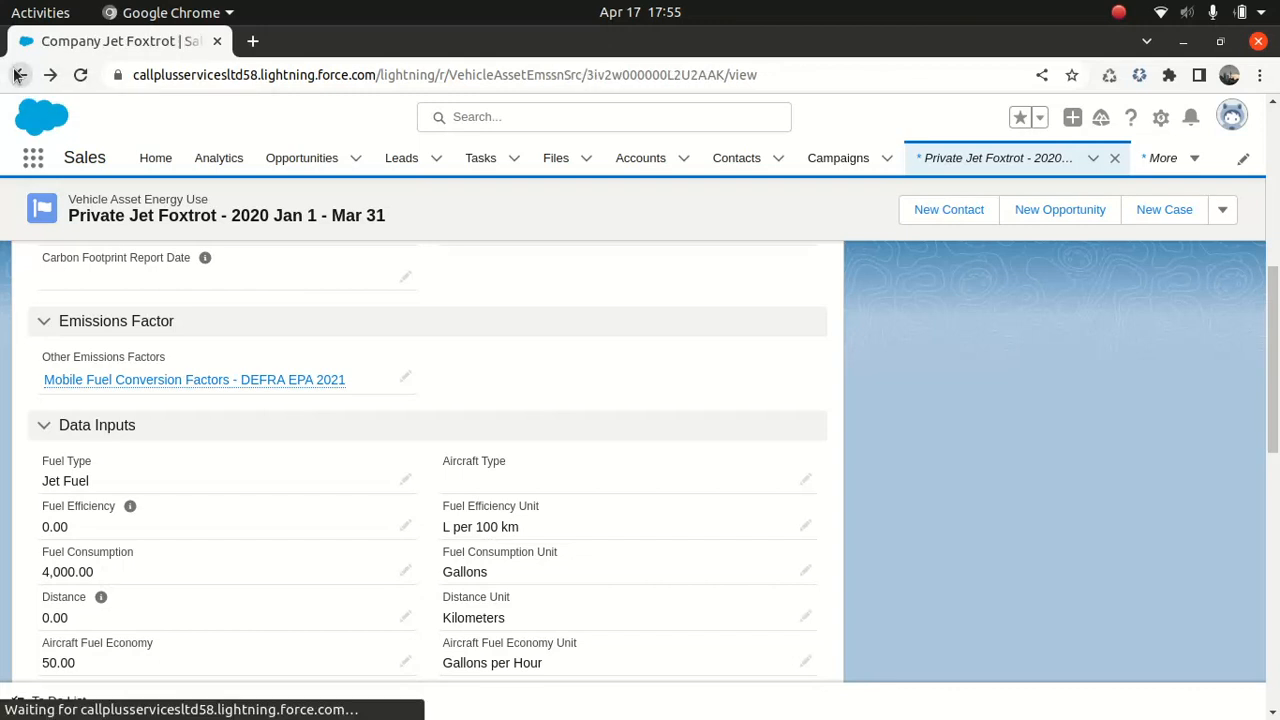
# Open the FY20 carbon footprint record again and review its information and report period details
pyautogui.click(80, 292)
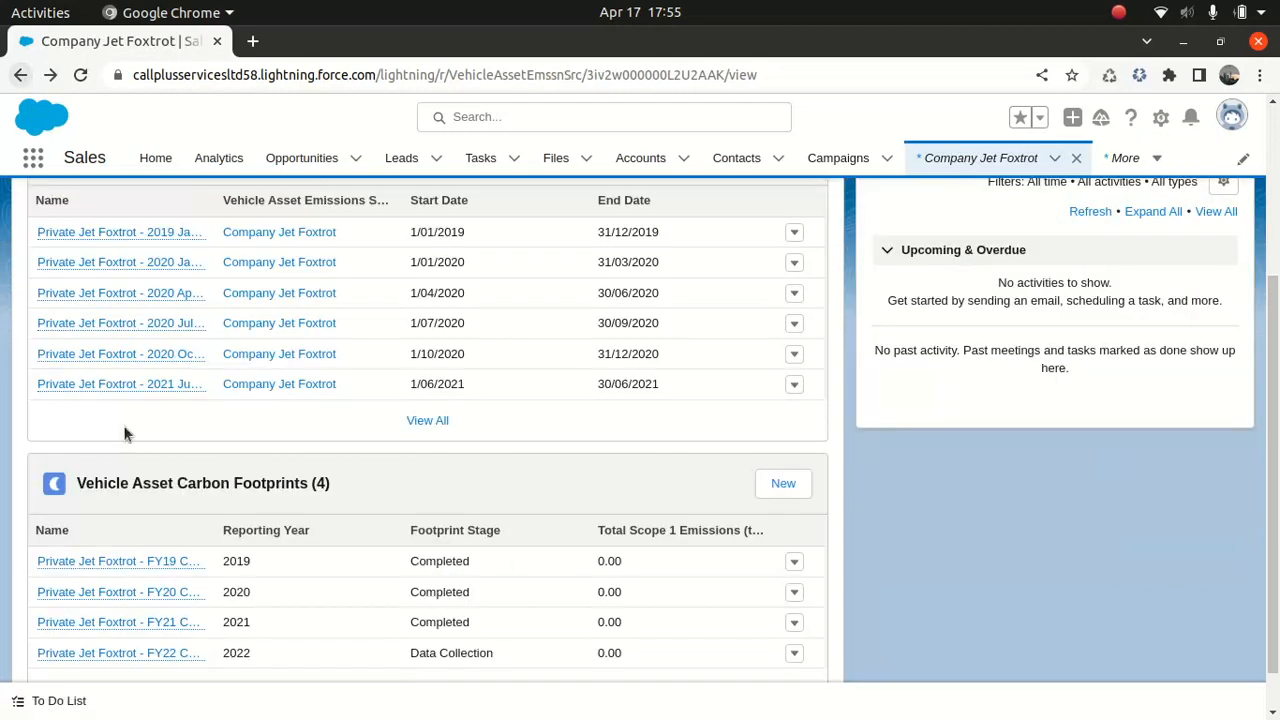
pyautogui.click(92, 592)
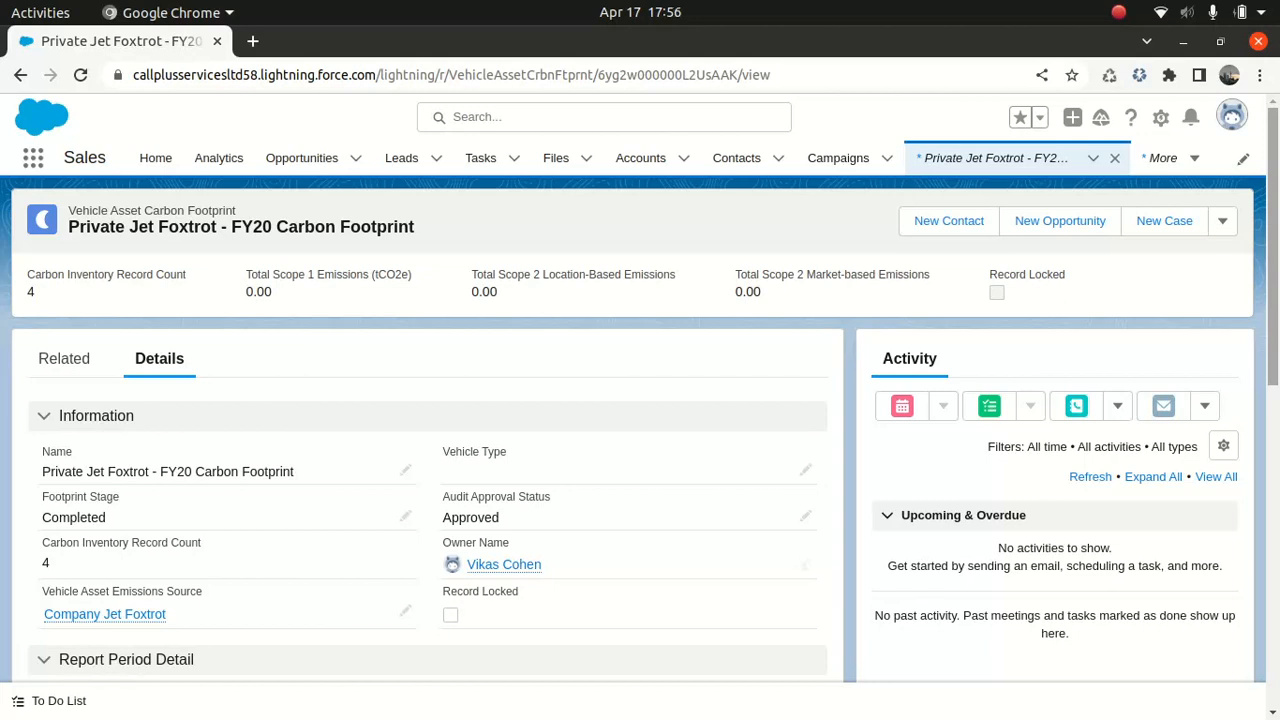
pyautogui.scroll(-1, 122, 456)
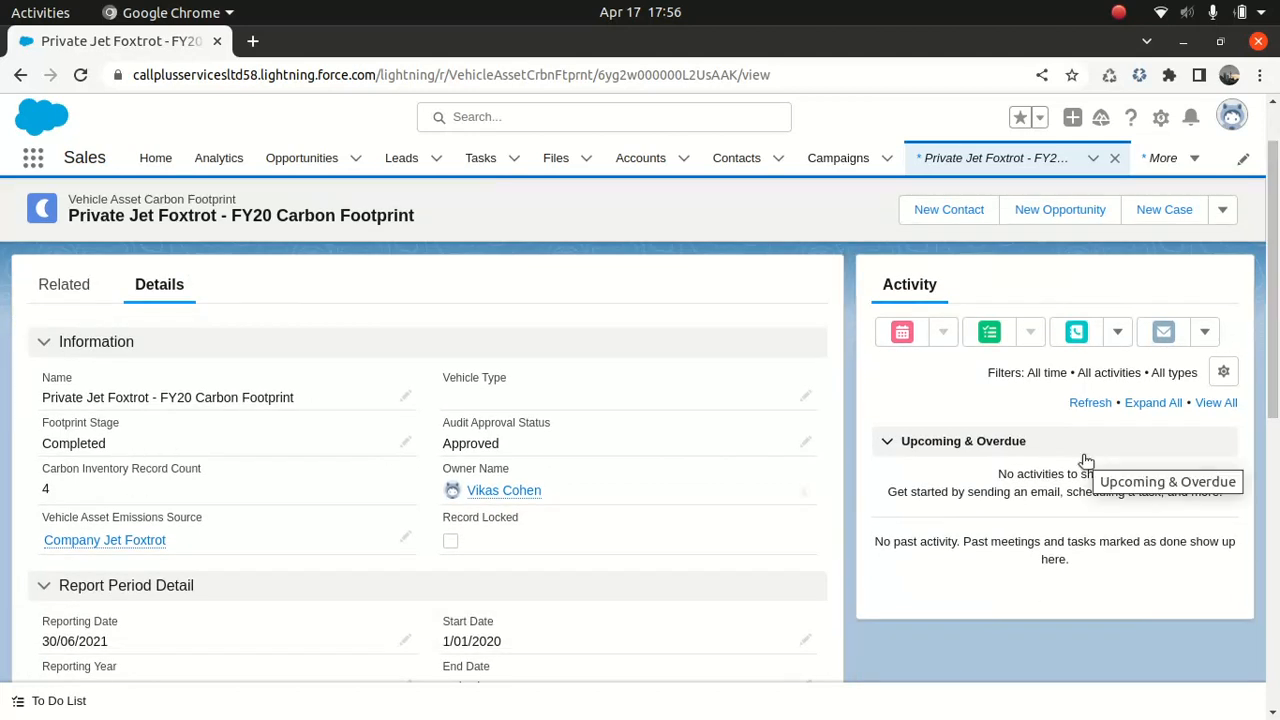
pyautogui.scroll(-2, 1276, 287)
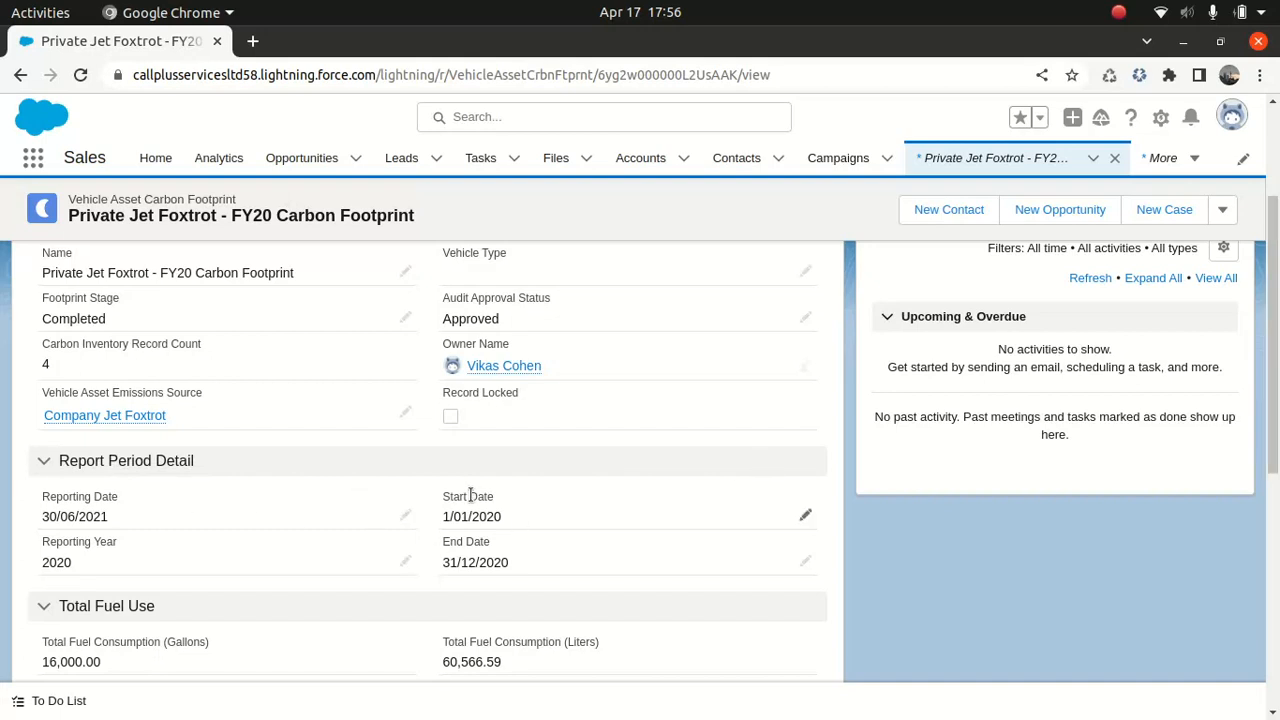
pyautogui.moveTo(510, 560); pyautogui.dragTo(452, 496)
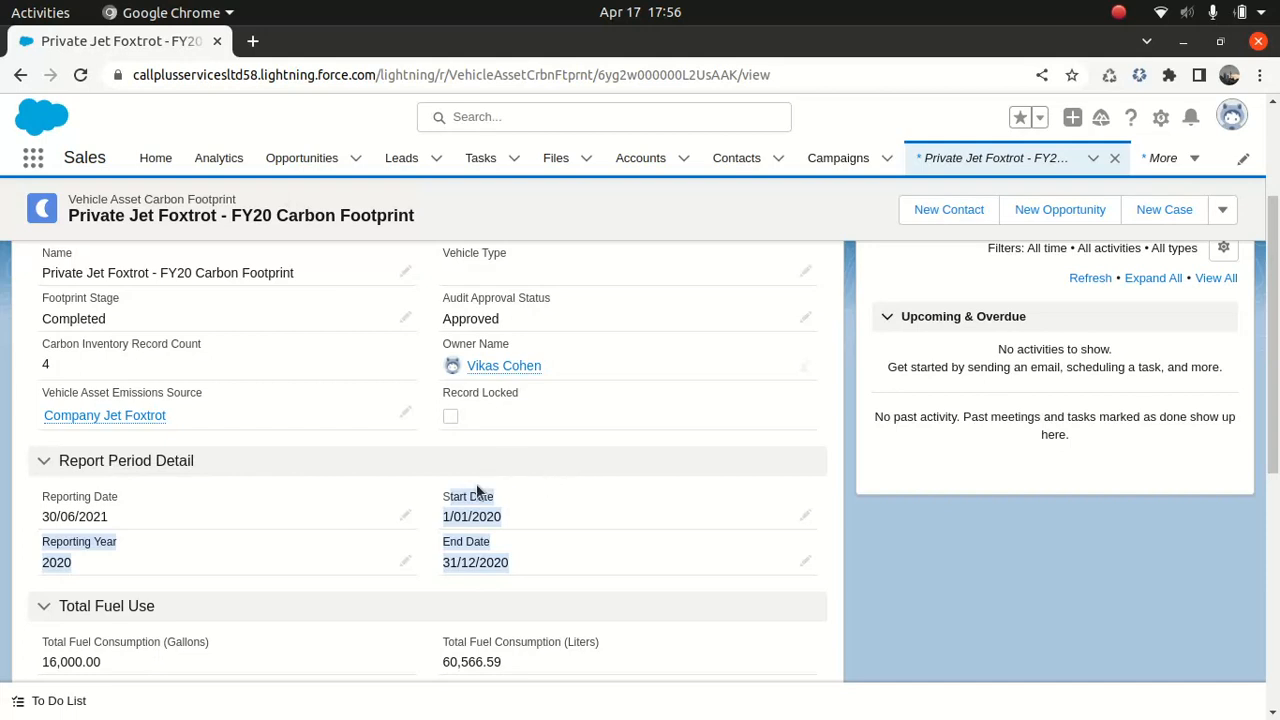
# Collapse and re-expand the Report Period Detail section, and review the FY20 record's total greenhouse gas emissions
pyautogui.click(458, 464)
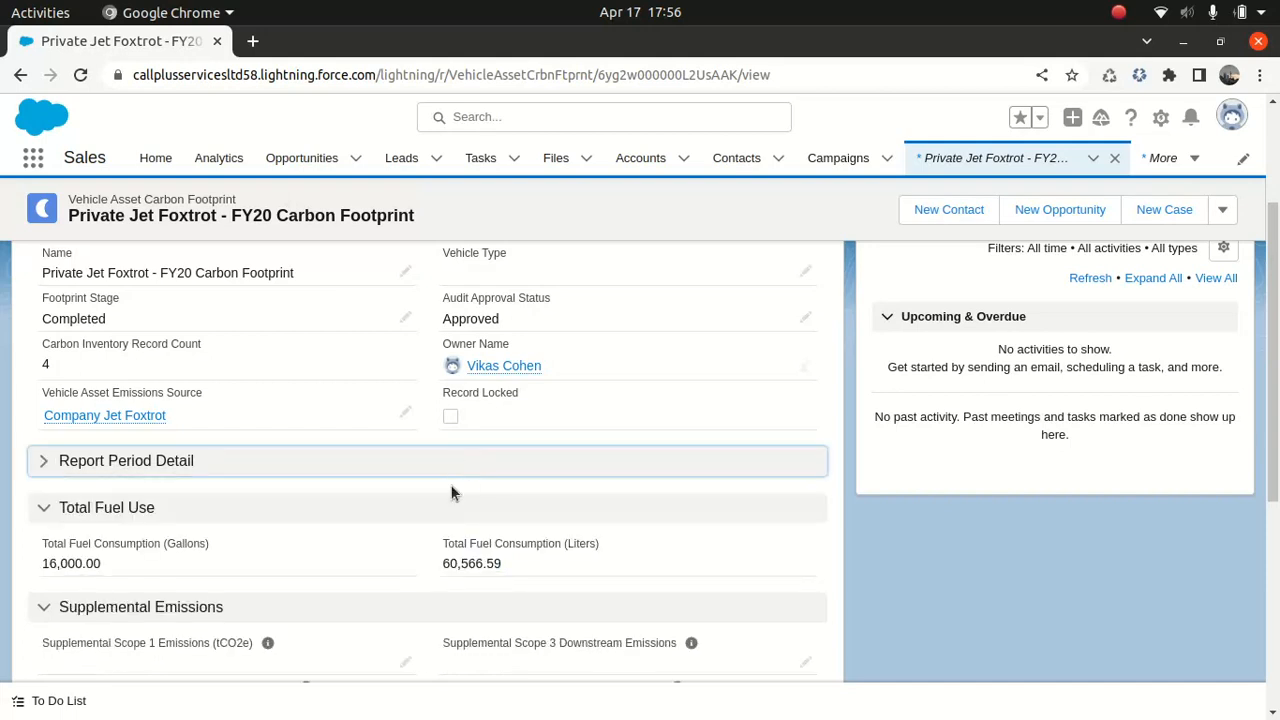
pyautogui.click(408, 456)
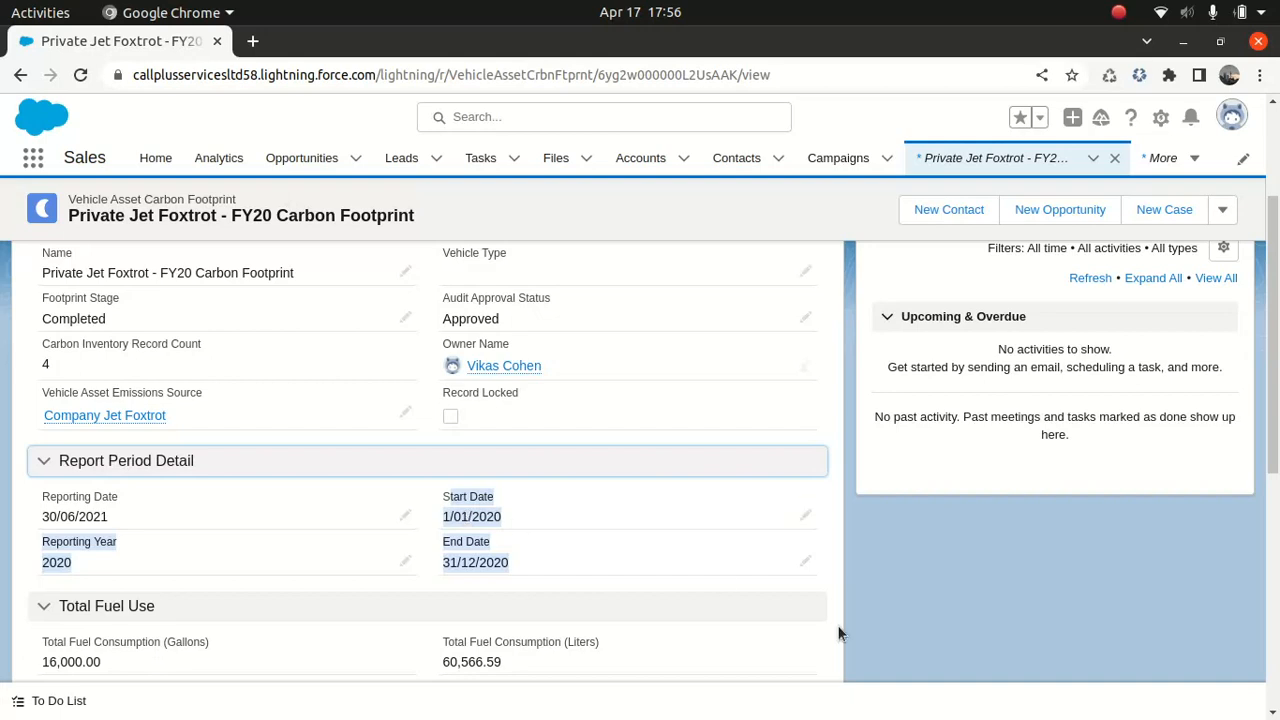
pyautogui.moveTo(1272, 340); pyautogui.dragTo(1270, 477)
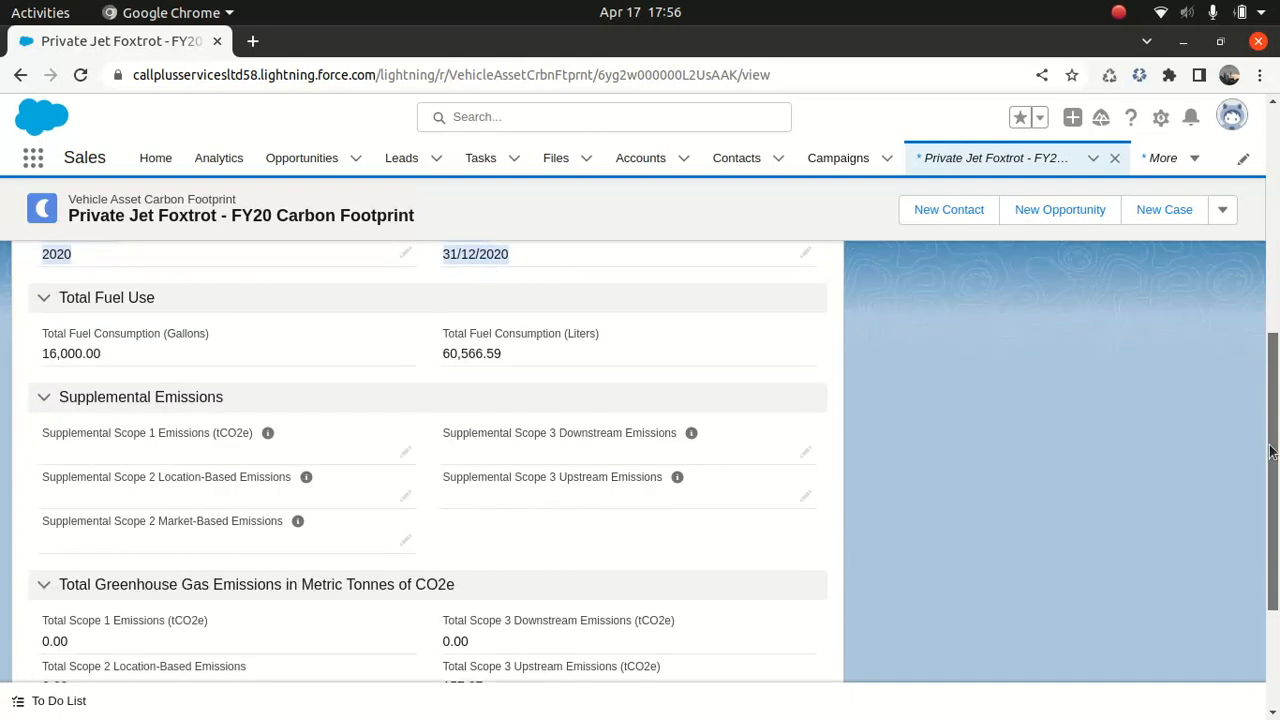
pyautogui.scroll(2, 280, 408)
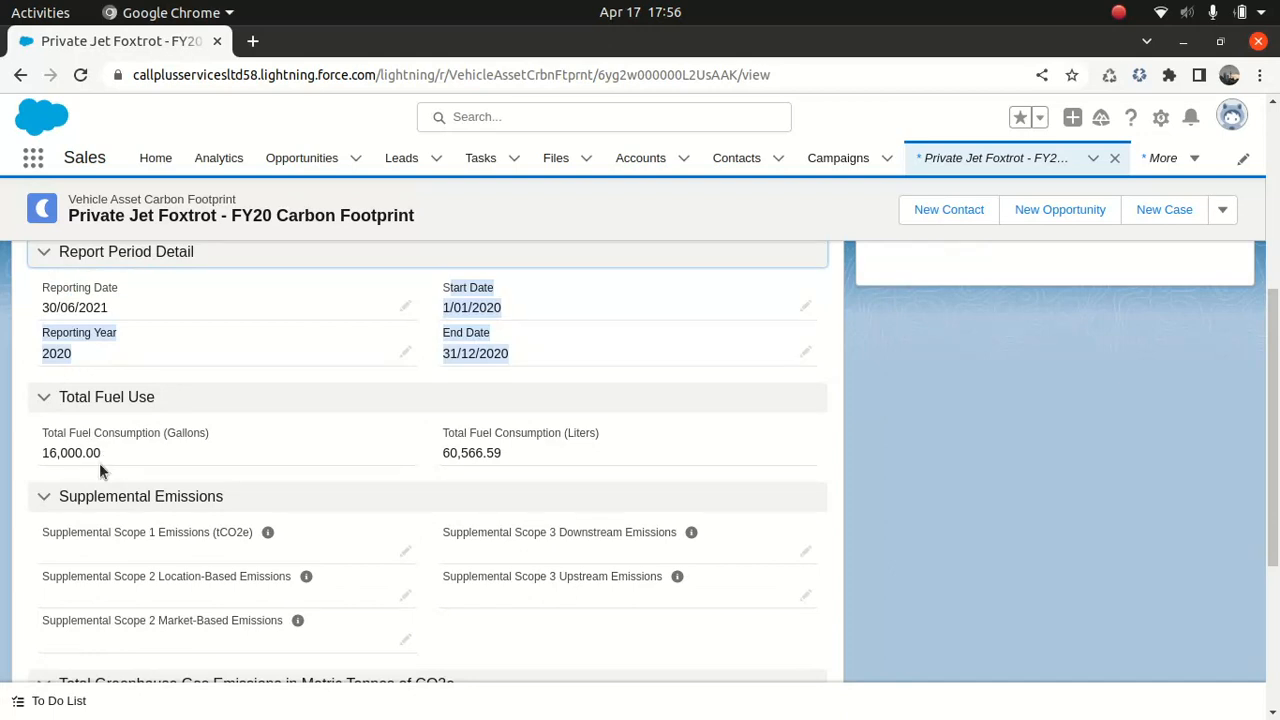
pyautogui.moveTo(1274, 342); pyautogui.dragTo(1272, 485)
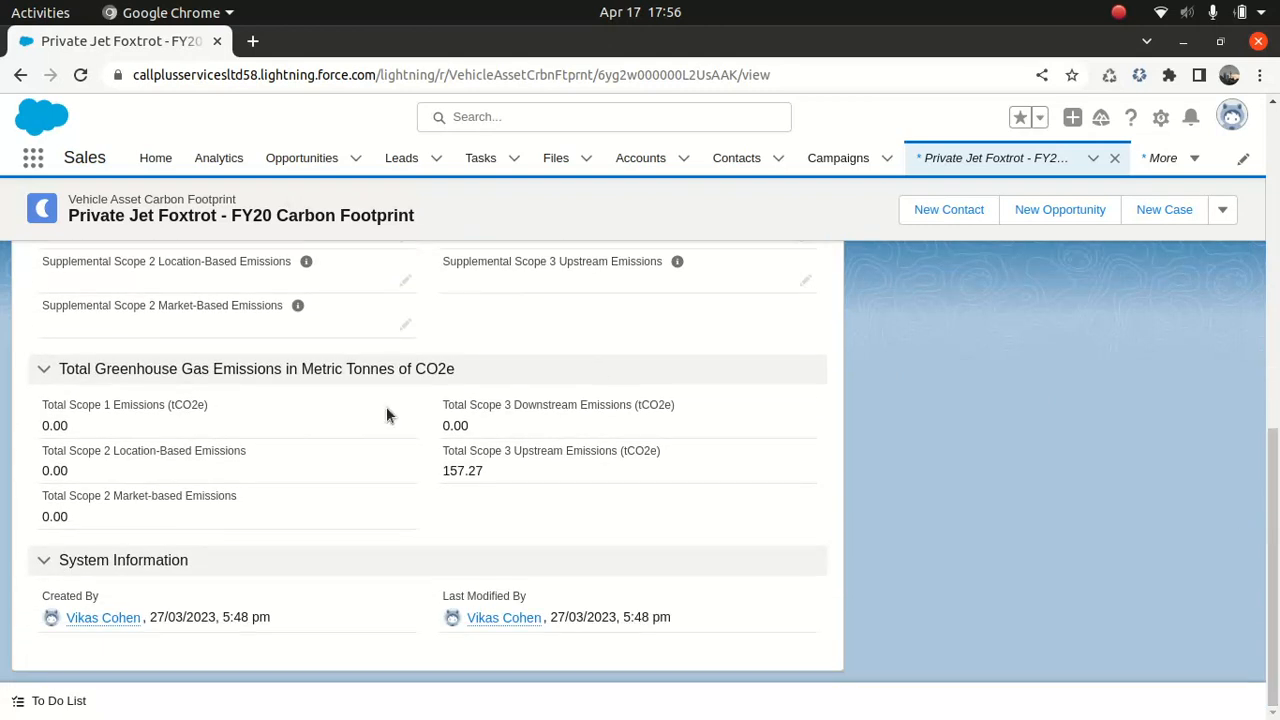